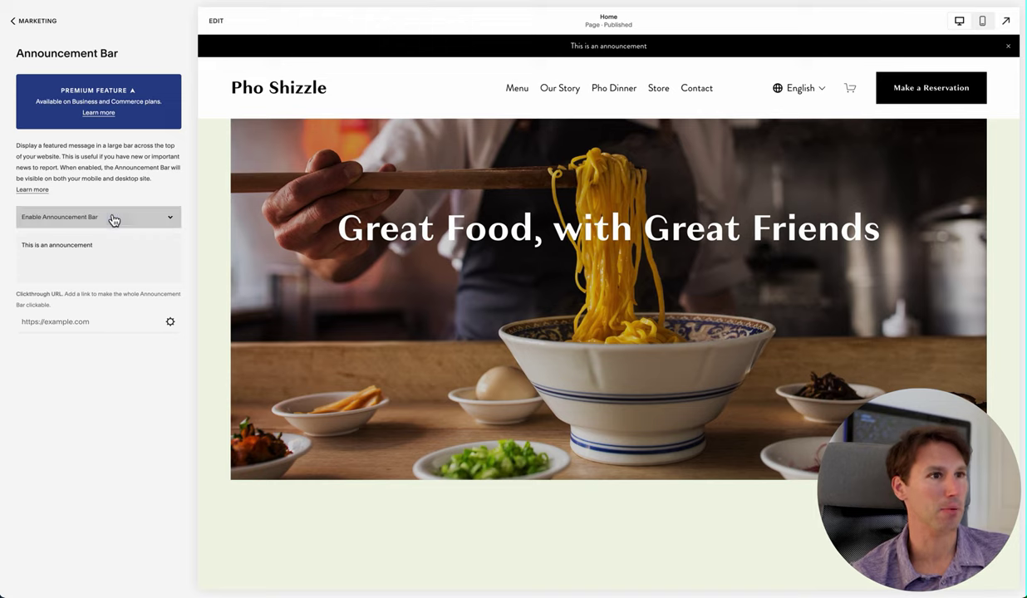
Keep the announcement bar enabled and replace its default message with 'Hyello People'
{"action": "left_click_drag", "start_coordinate": [625, 50], "coordinate": [553, 50]}
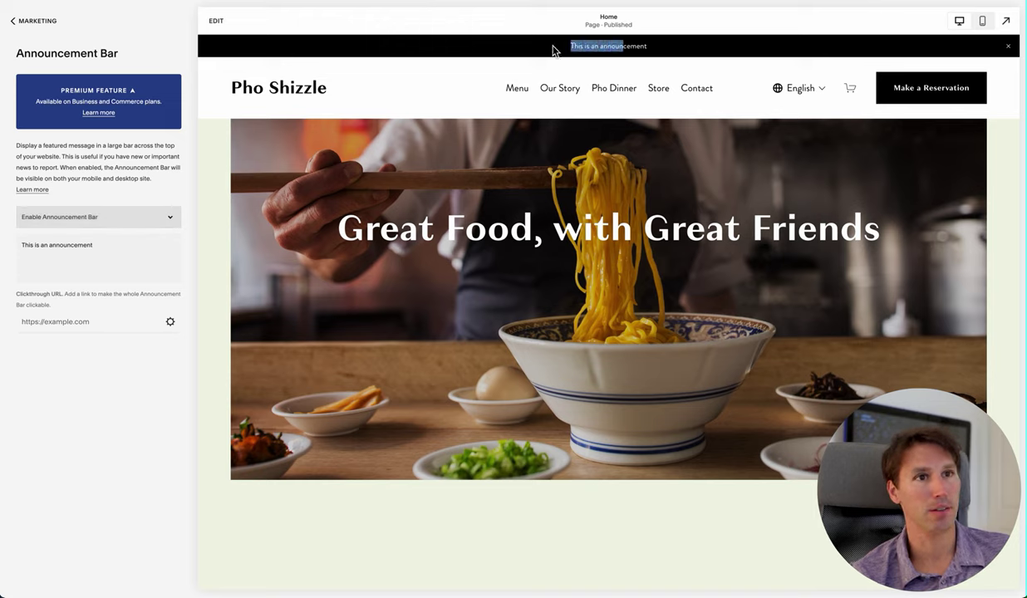
{"action": "left_click", "coordinate": [127, 221]}
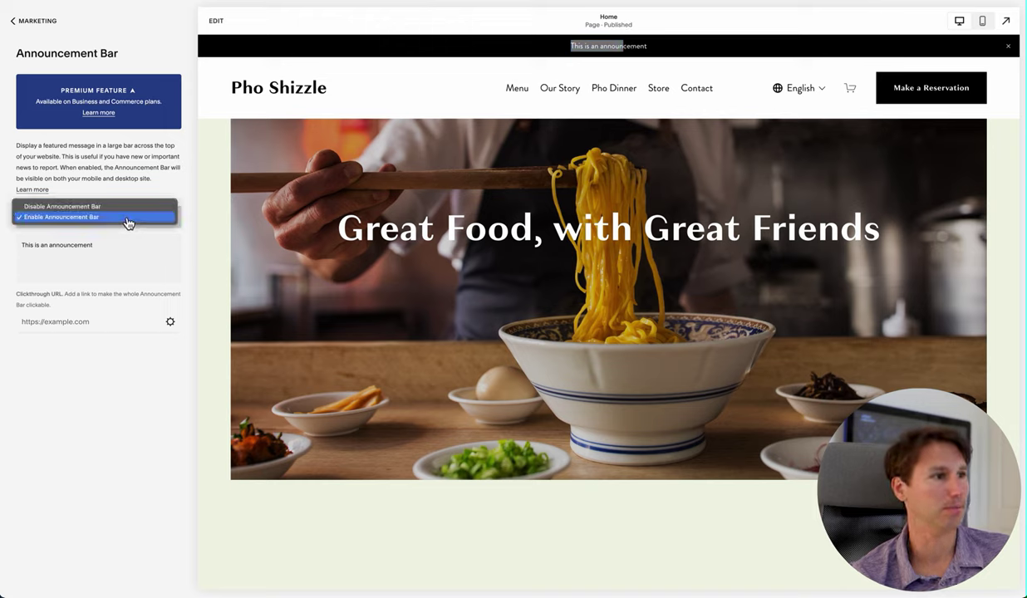
{"action": "left_click", "coordinate": [125, 247]}
{"action": "left_click", "coordinate": [151, 249]}
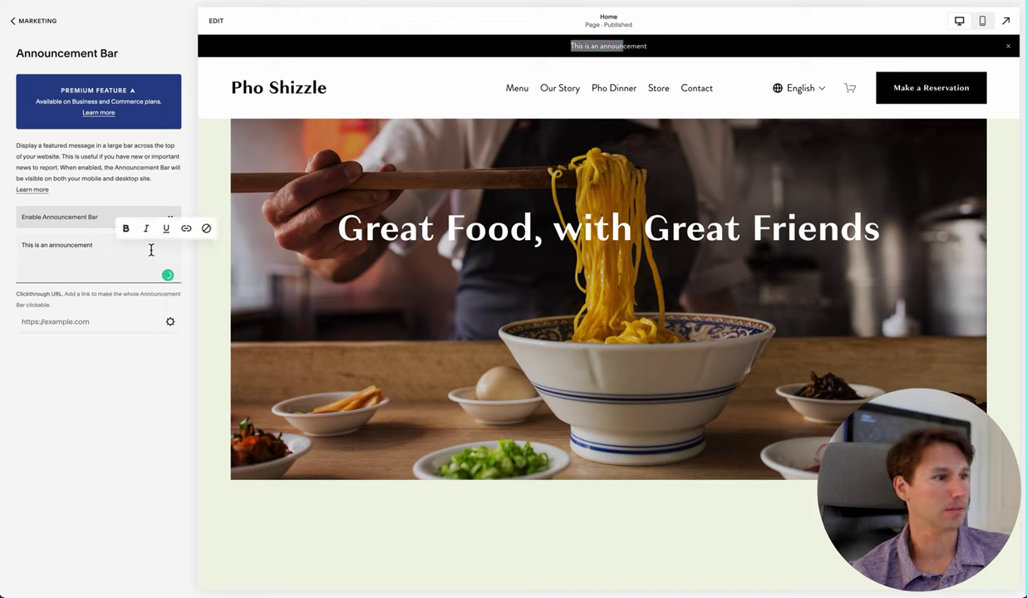
{"action": "key", "text": "ctrl+a"}
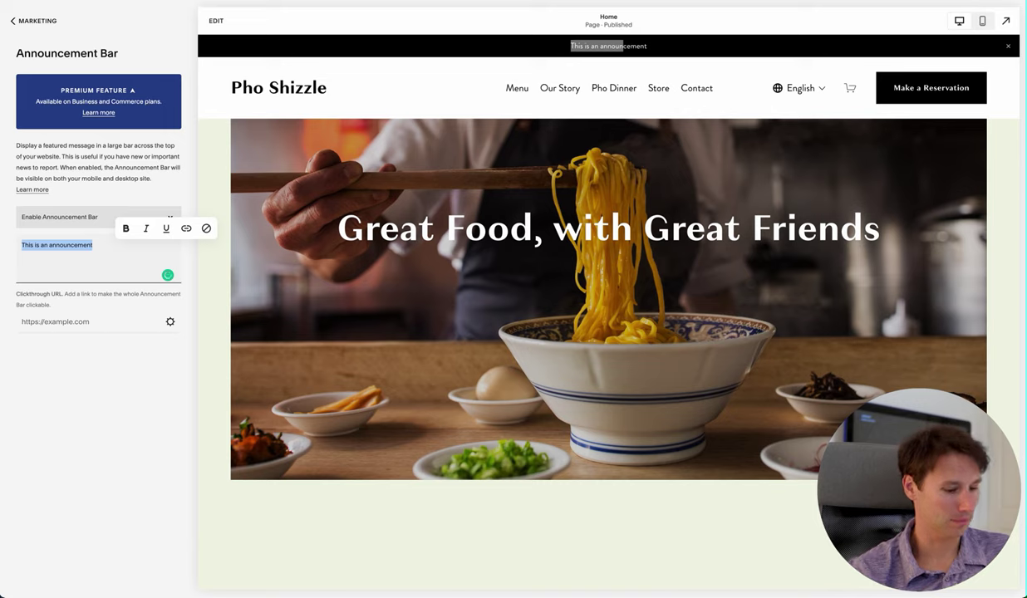
{"action": "type", "text": "Hyello People"}
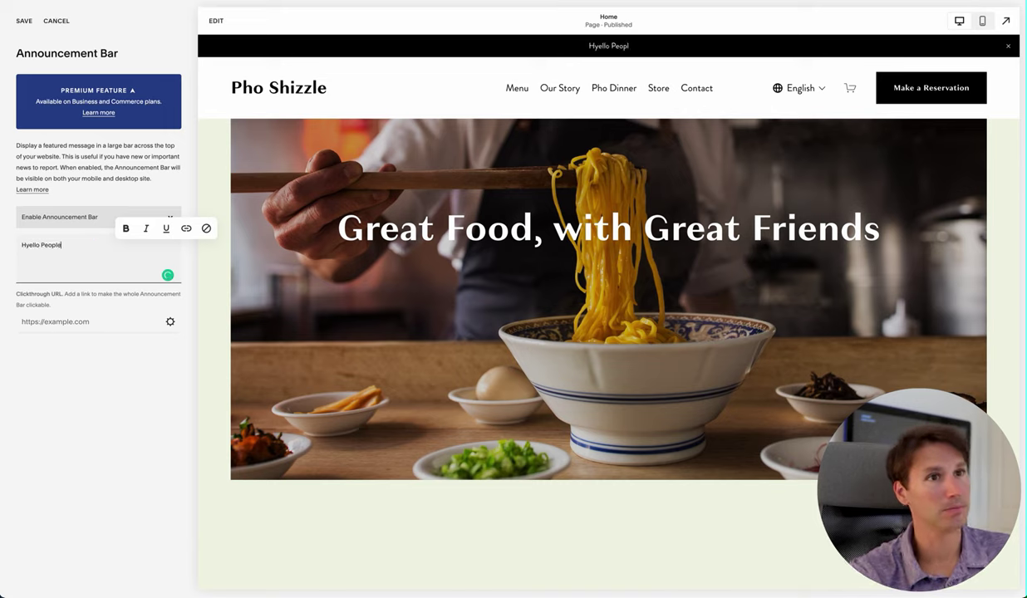
Set the announcement bar link to cnn.com, opening in a new window, and save it
{"action": "left_click", "coordinate": [69, 321]}
{"action": "type", "text": "cnn.com"}
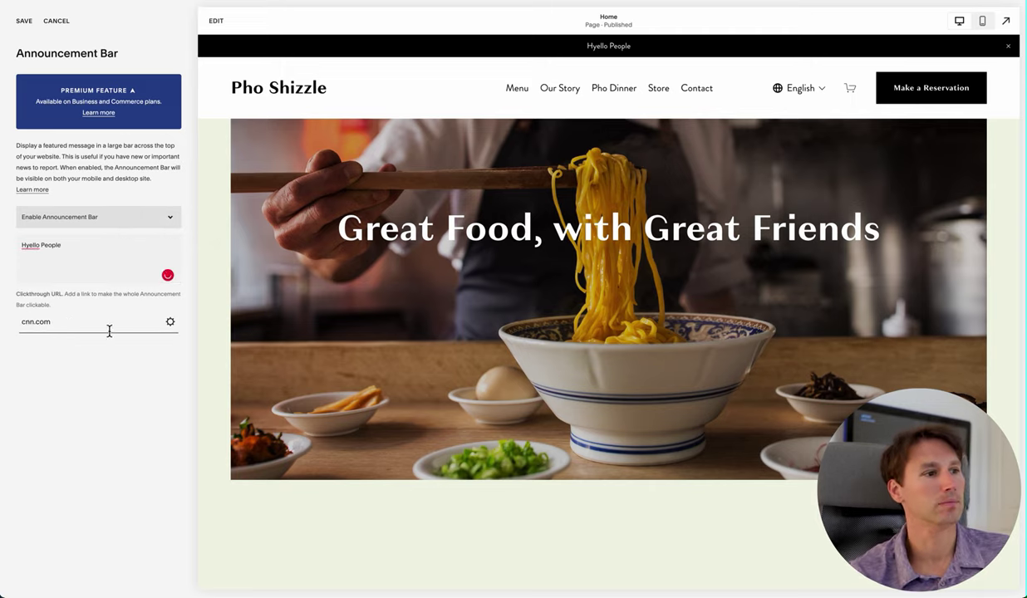
{"action": "left_click", "coordinate": [170, 324]}
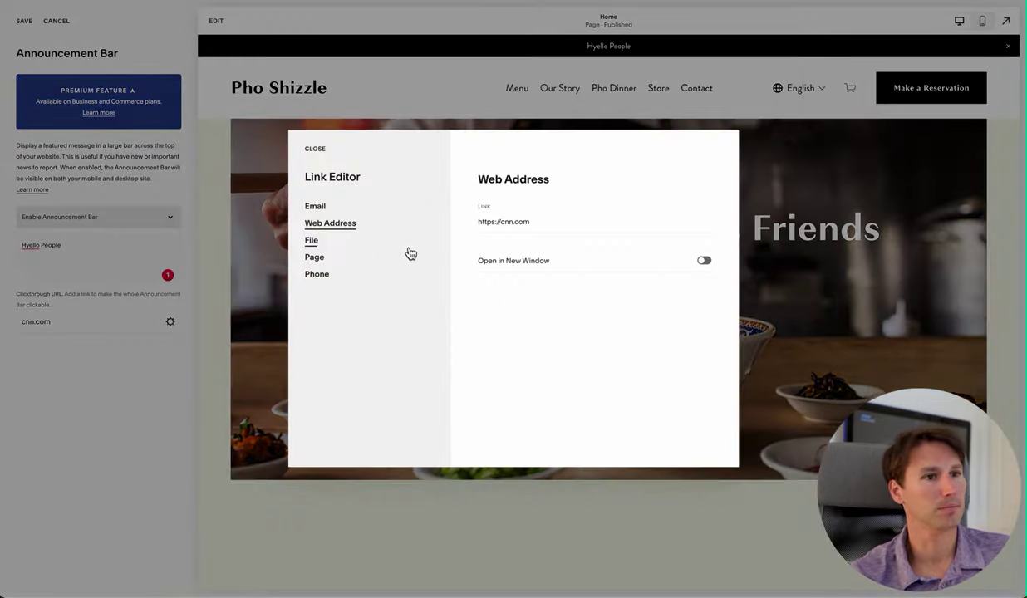
{"action": "left_click", "coordinate": [705, 262]}
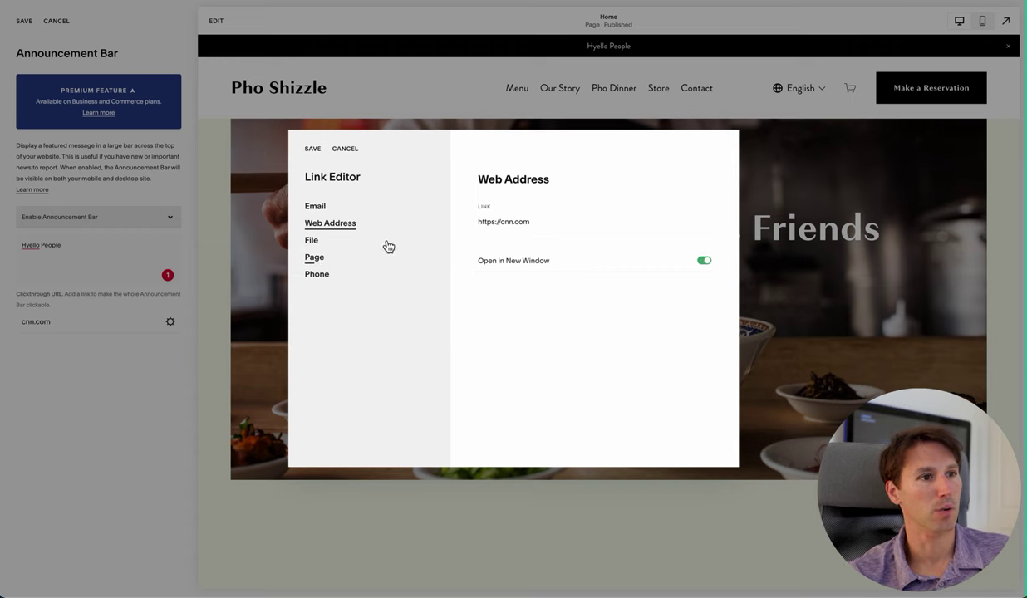
{"action": "left_click", "coordinate": [313, 149]}
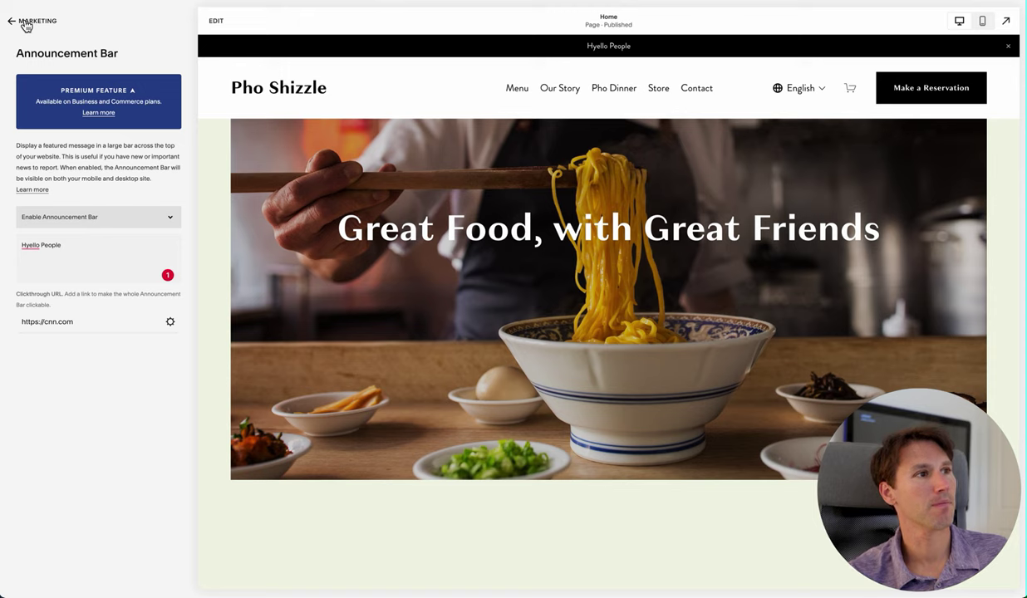
{"action": "left_click", "coordinate": [25, 22]}
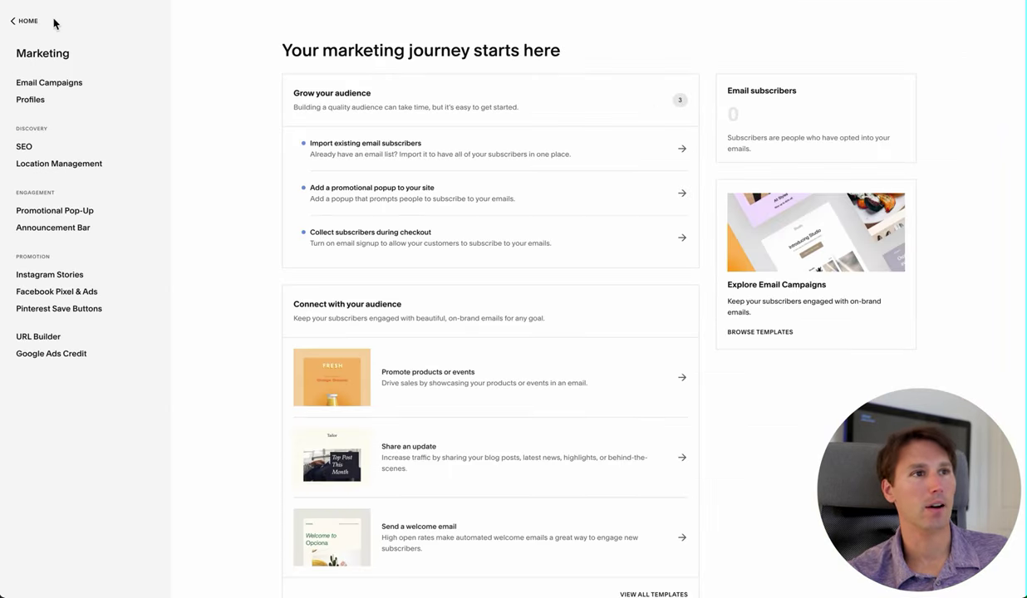
Test the 'Hyello People' bar's link in the homepage preview and check the mobile and desktop views
{"action": "left_click", "coordinate": [29, 22]}
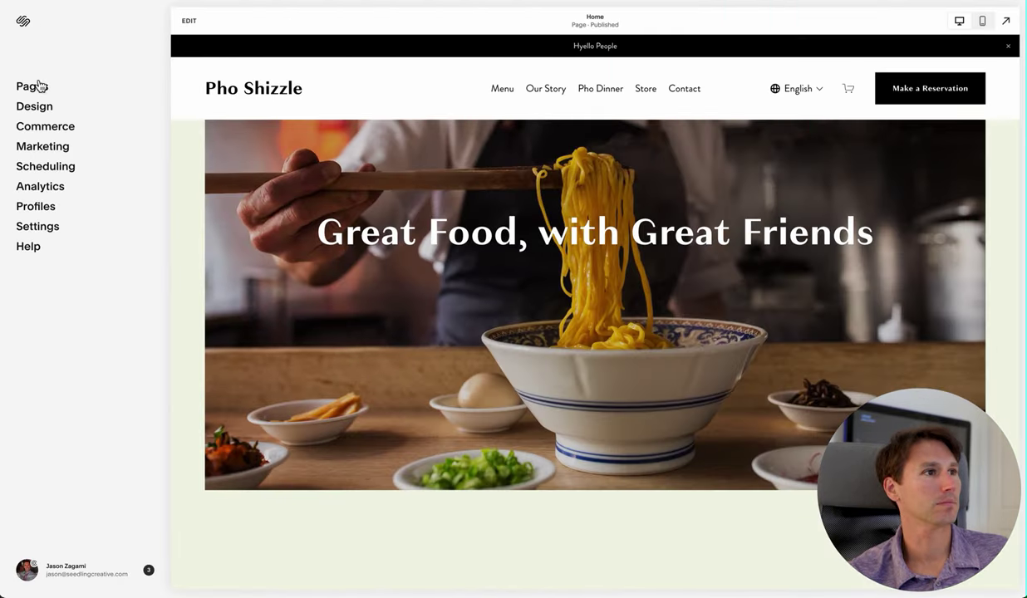
{"action": "left_click", "coordinate": [596, 47]}
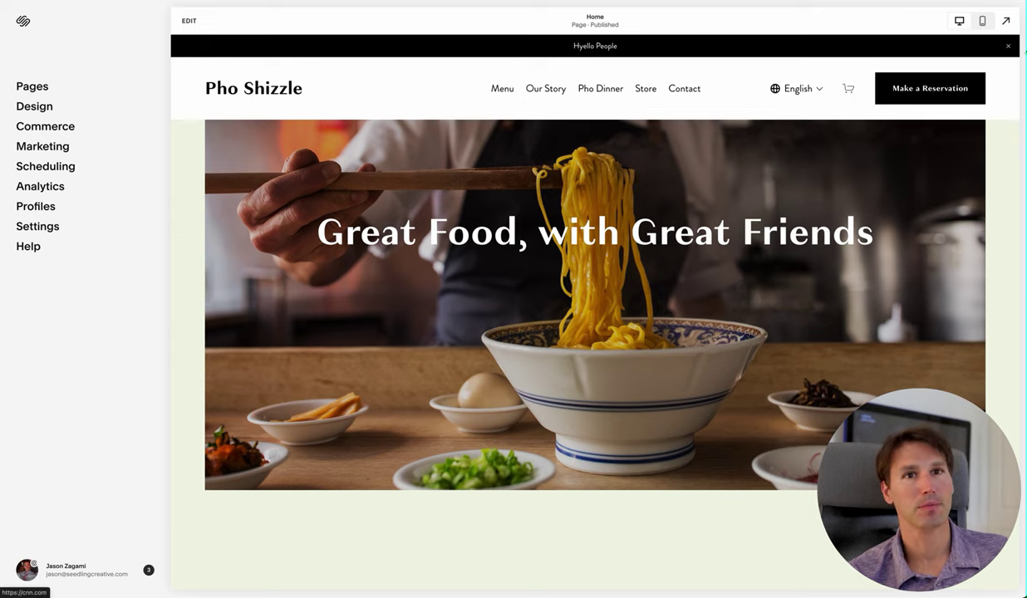
{"action": "left_click", "coordinate": [983, 22]}
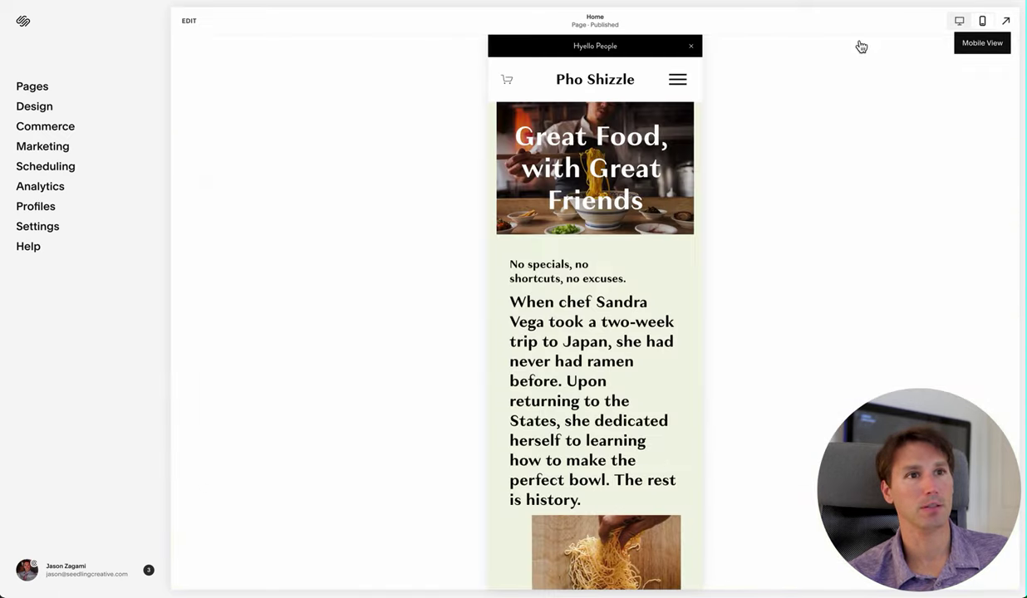
{"action": "left_click", "coordinate": [964, 23]}
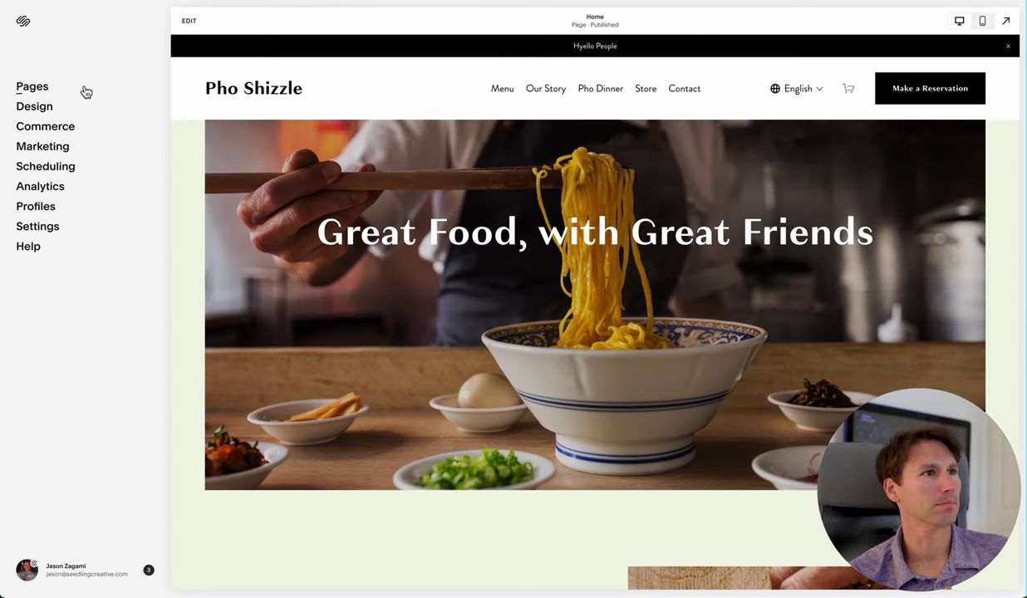
Start editing the site header and view its Mobile, Desktop and Global settings
{"action": "left_click", "coordinate": [65, 106]}
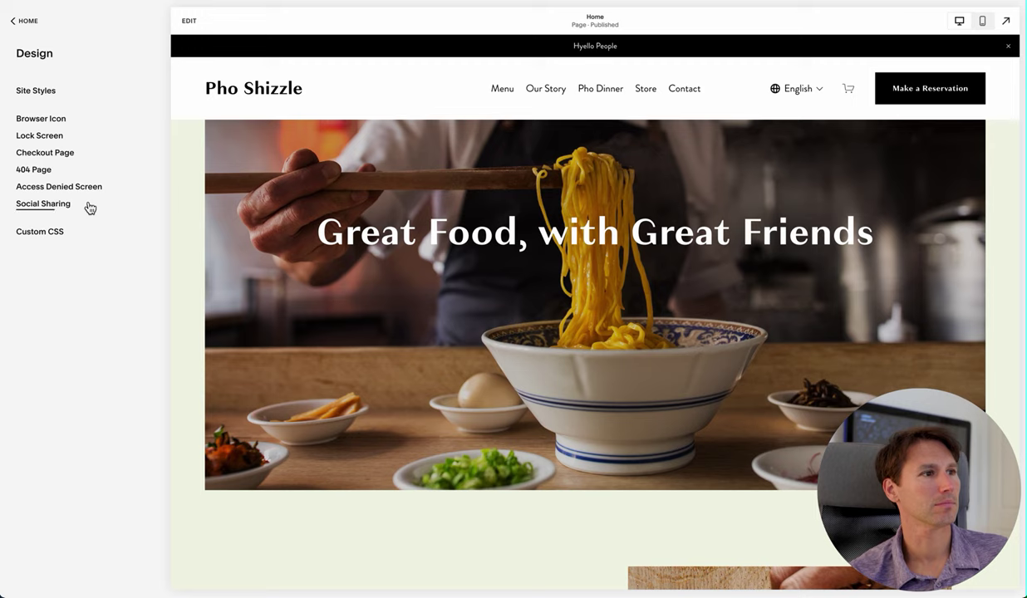
{"action": "left_click", "coordinate": [28, 21]}
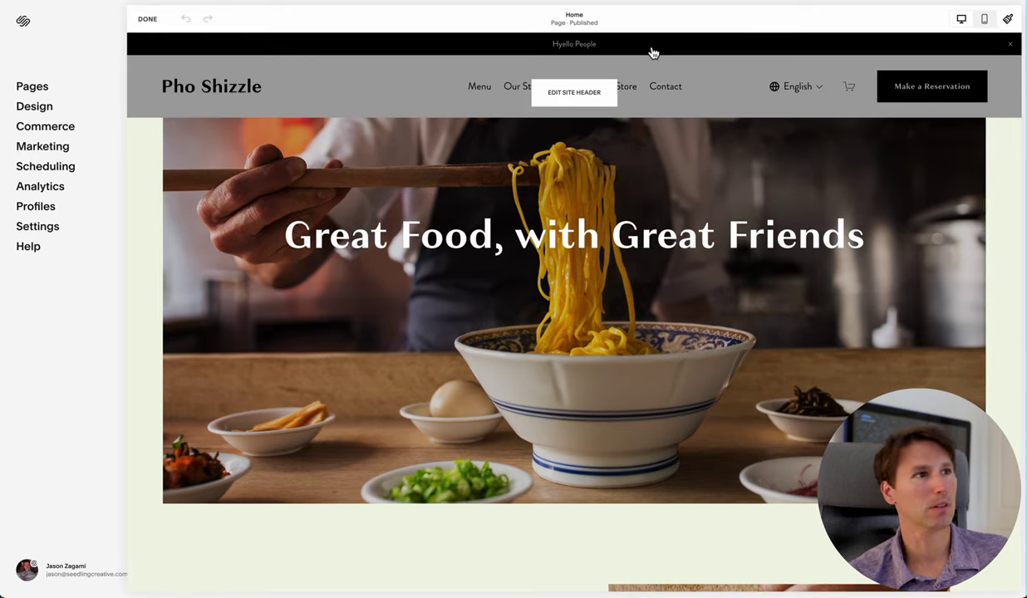
{"action": "left_click", "coordinate": [654, 53]}
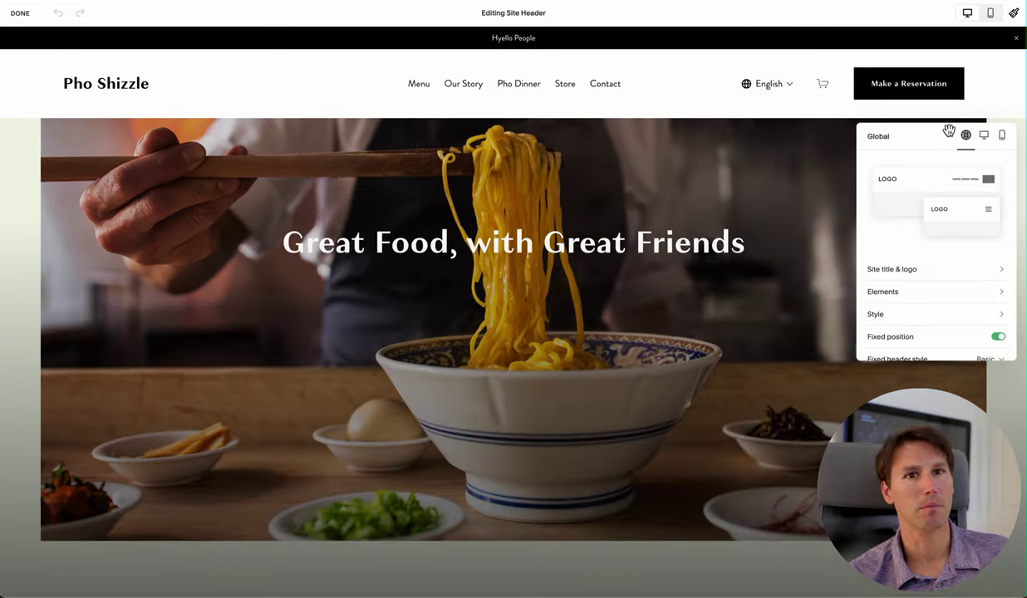
{"action": "left_click", "coordinate": [1001, 139]}
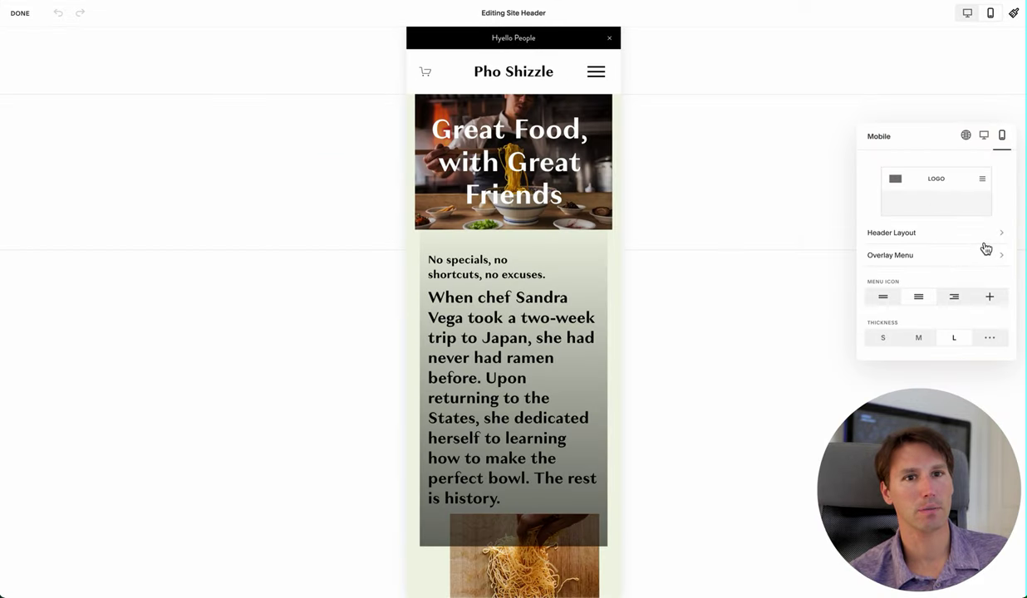
{"action": "left_click", "coordinate": [986, 139]}
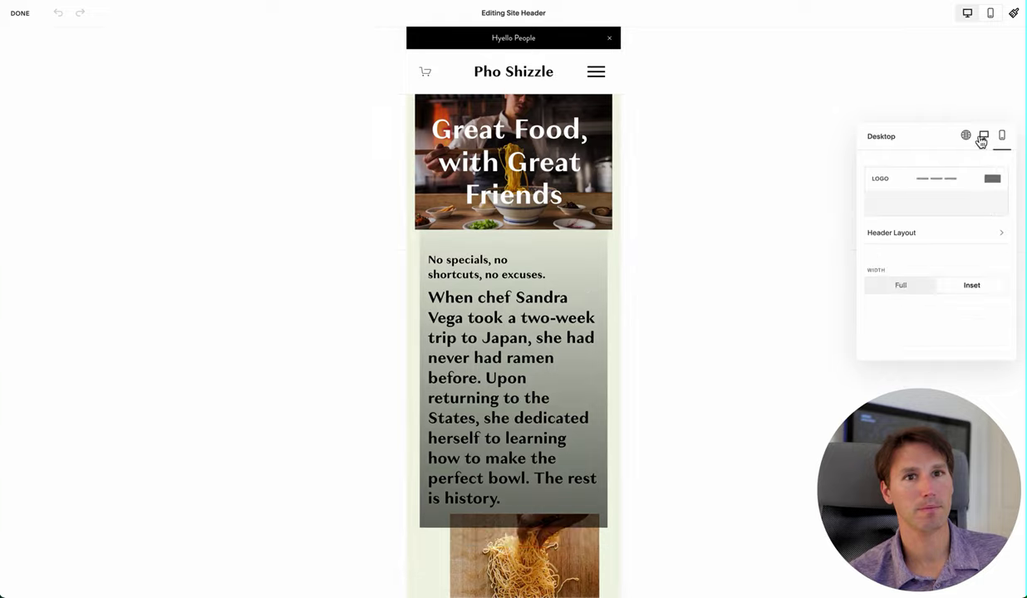
{"action": "left_click", "coordinate": [966, 137]}
Look over the header Elements settings, then close the header editor unchanged
{"action": "scroll", "coordinate": [929, 315], "scroll_direction": "down", "scroll_amount": 2}
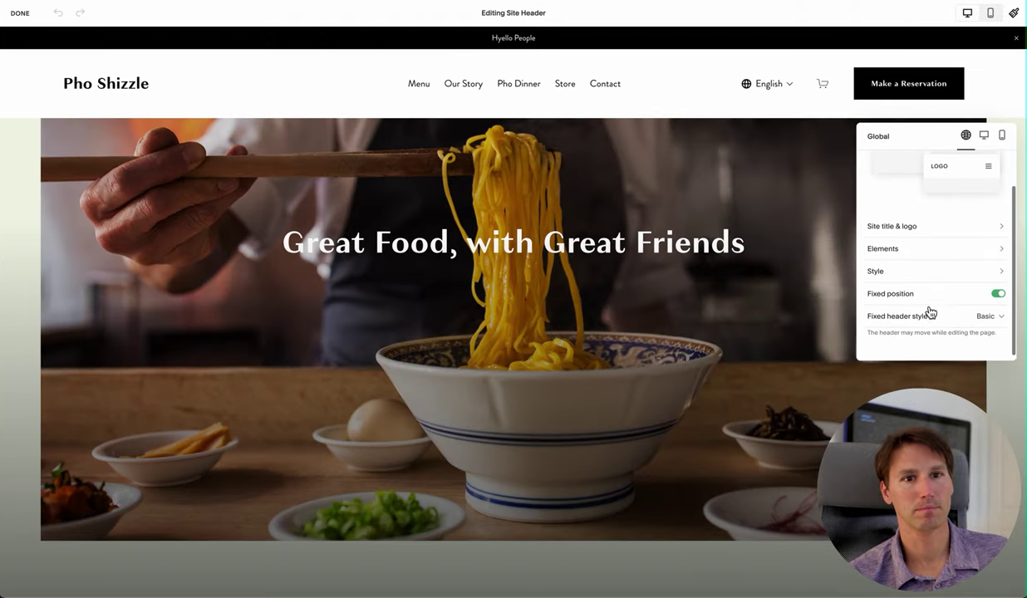
{"action": "left_click", "coordinate": [938, 246]}
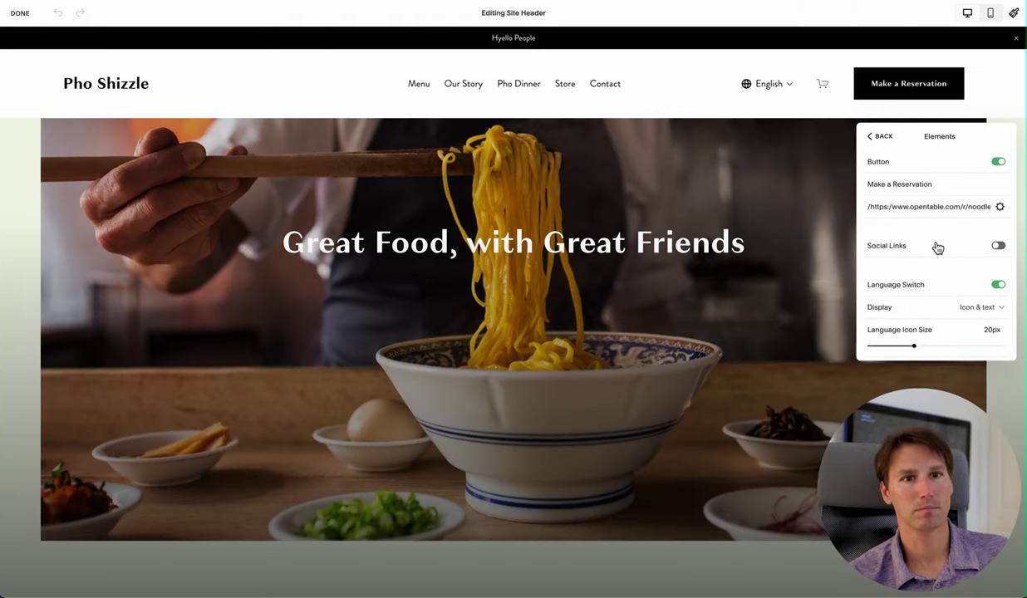
{"action": "scroll", "coordinate": [938, 248], "scroll_direction": "down", "scroll_amount": 3}
{"action": "scroll", "coordinate": [936, 244], "scroll_direction": "up", "scroll_amount": 3}
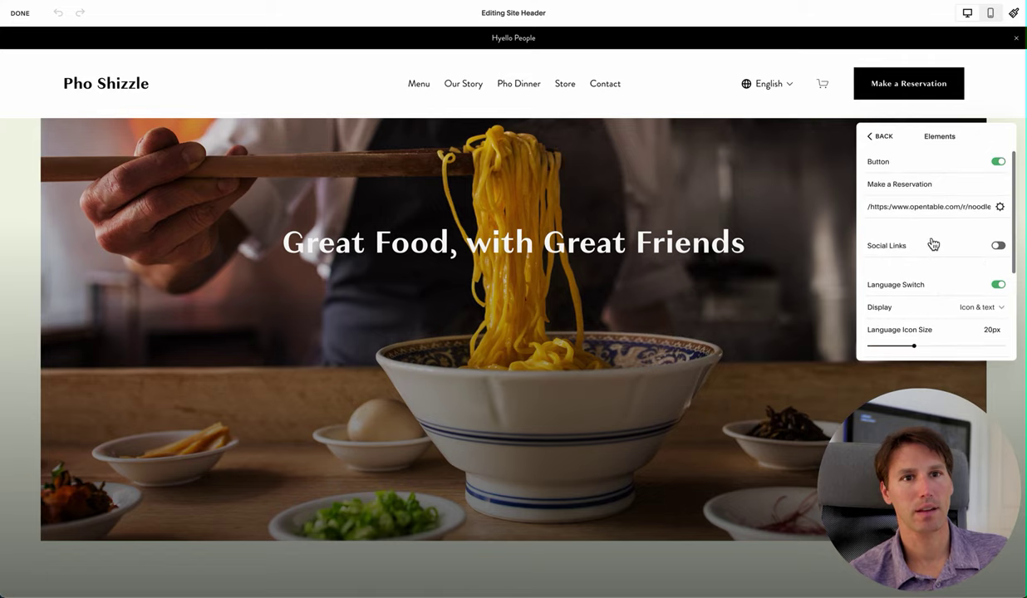
{"action": "left_click", "coordinate": [874, 137]}
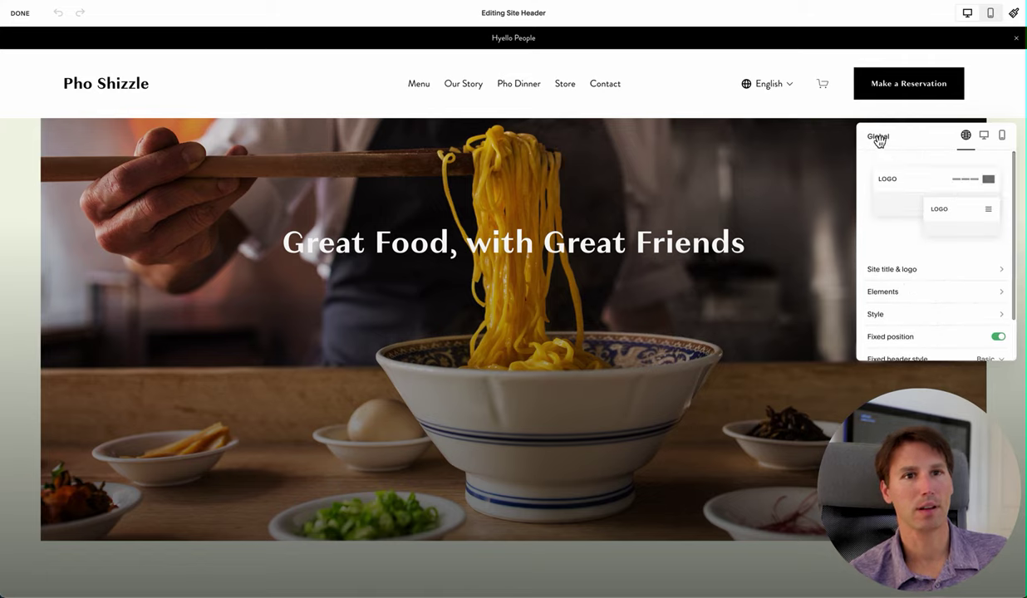
{"action": "left_click", "coordinate": [799, 120]}
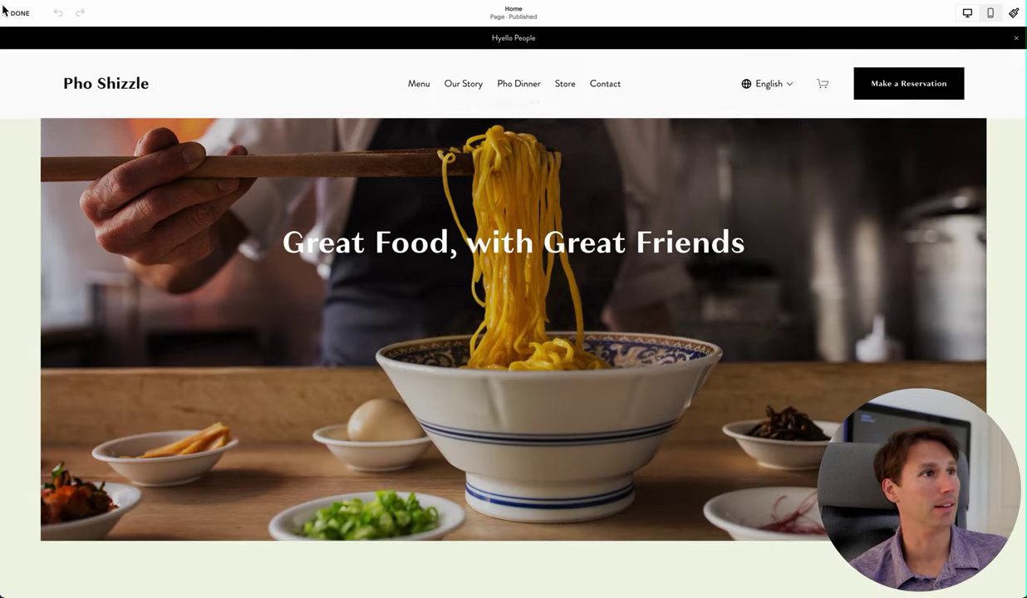
Go from page editing to Marketing's Announcement Bar settings
{"action": "left_click", "coordinate": [10, 14]}
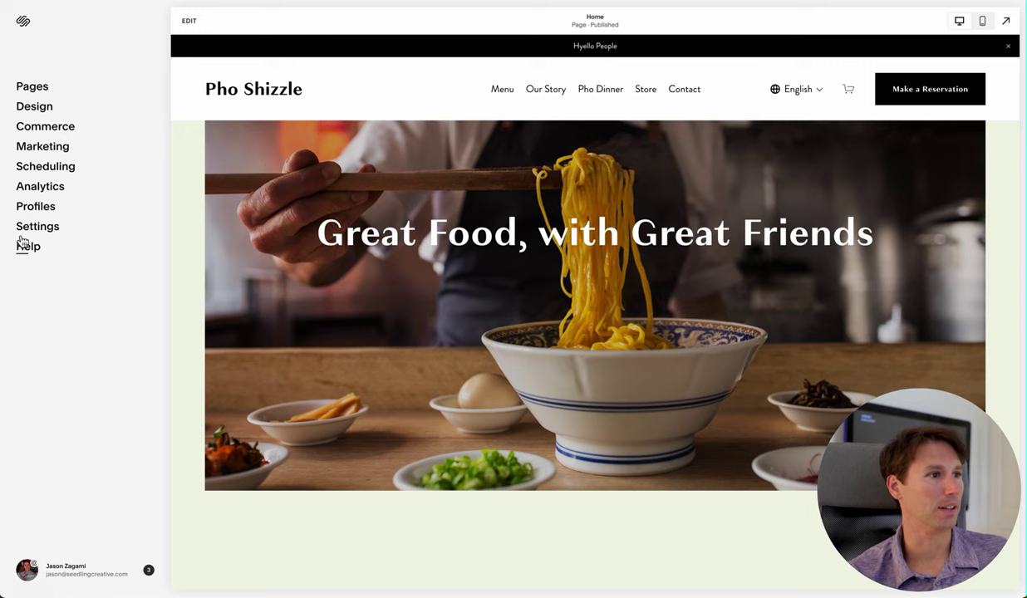
{"action": "left_click", "coordinate": [35, 150]}
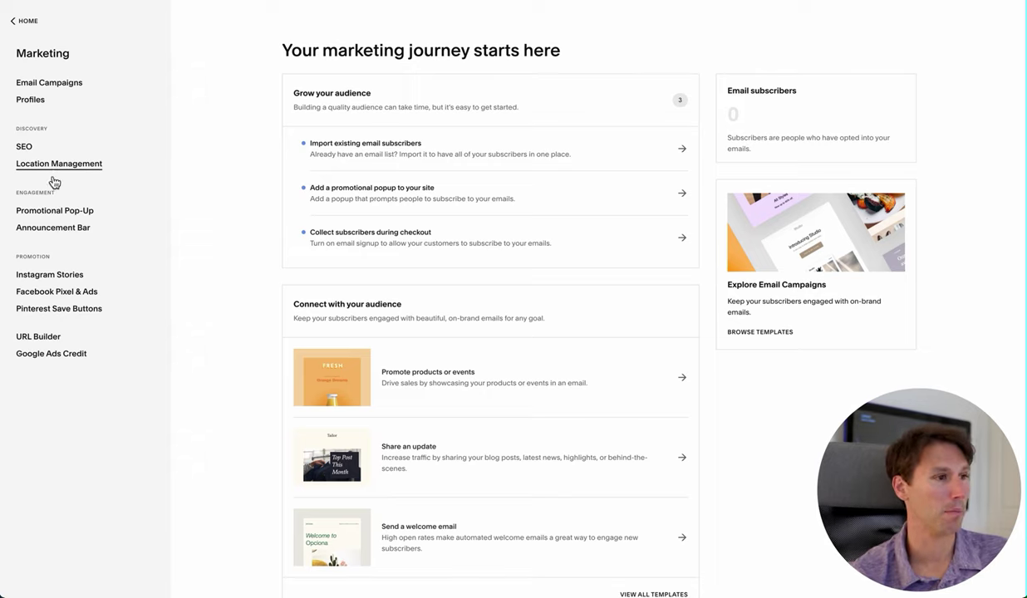
{"action": "left_click", "coordinate": [48, 228]}
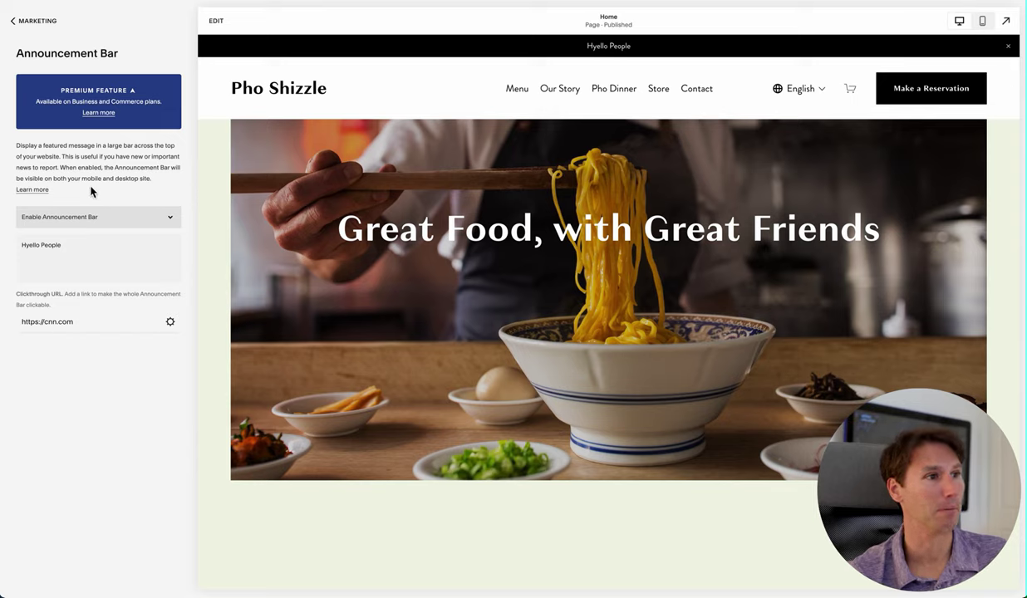
Set the bar to Disable Announcement Bar, save, and return to Marketing
{"action": "left_click", "coordinate": [151, 223]}
{"action": "left_click", "coordinate": [150, 218]}
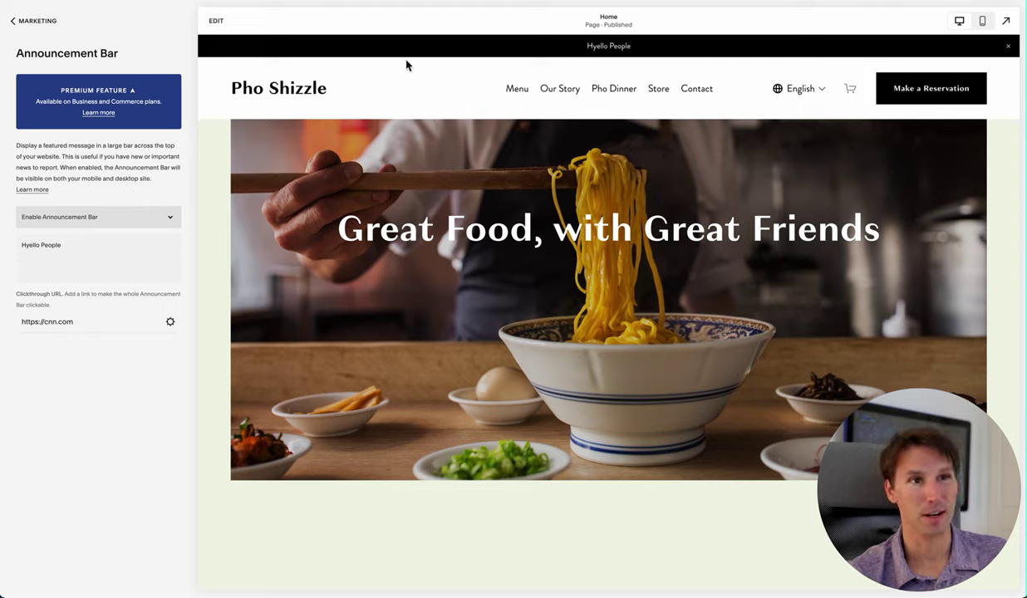
{"action": "left_click", "coordinate": [170, 217]}
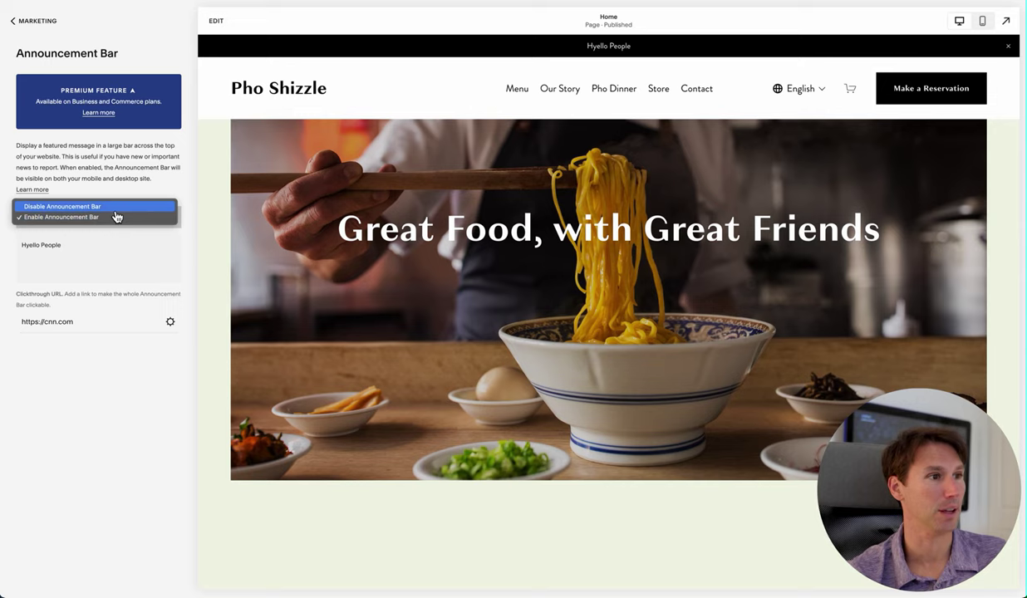
{"action": "left_click", "coordinate": [63, 206]}
{"action": "left_click", "coordinate": [23, 21]}
{"action": "left_click", "coordinate": [25, 22]}
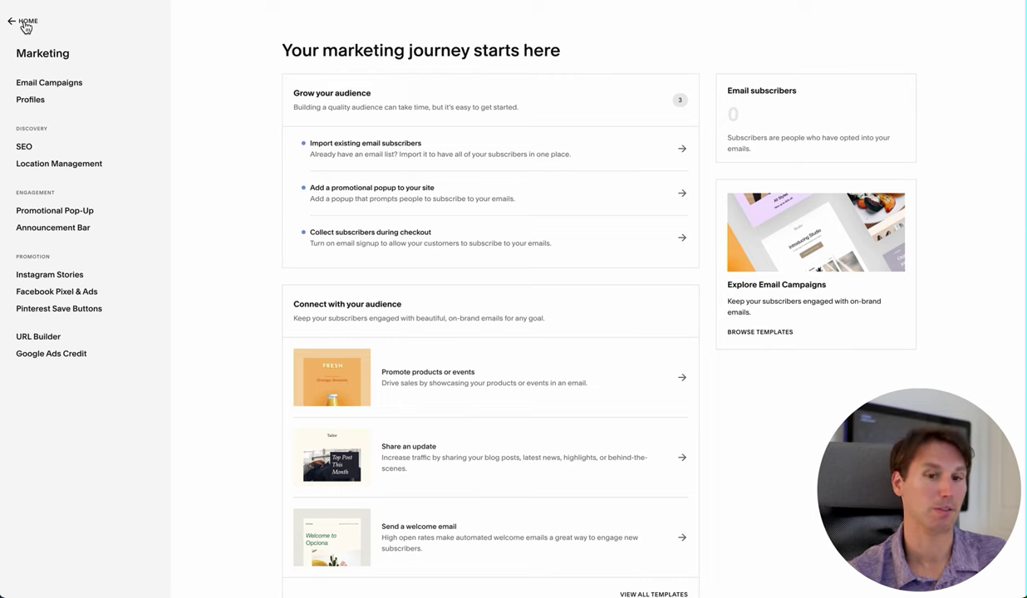
Open the Home page in edit mode and scroll to confirm the announcement bar is gone
{"action": "left_click", "coordinate": [25, 22]}
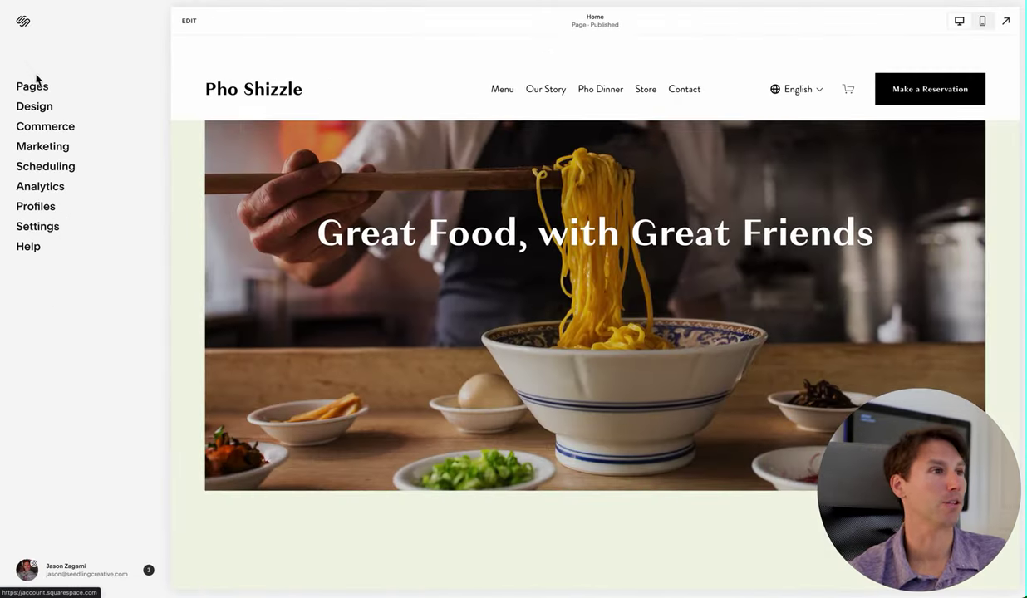
{"action": "left_click", "coordinate": [198, 27]}
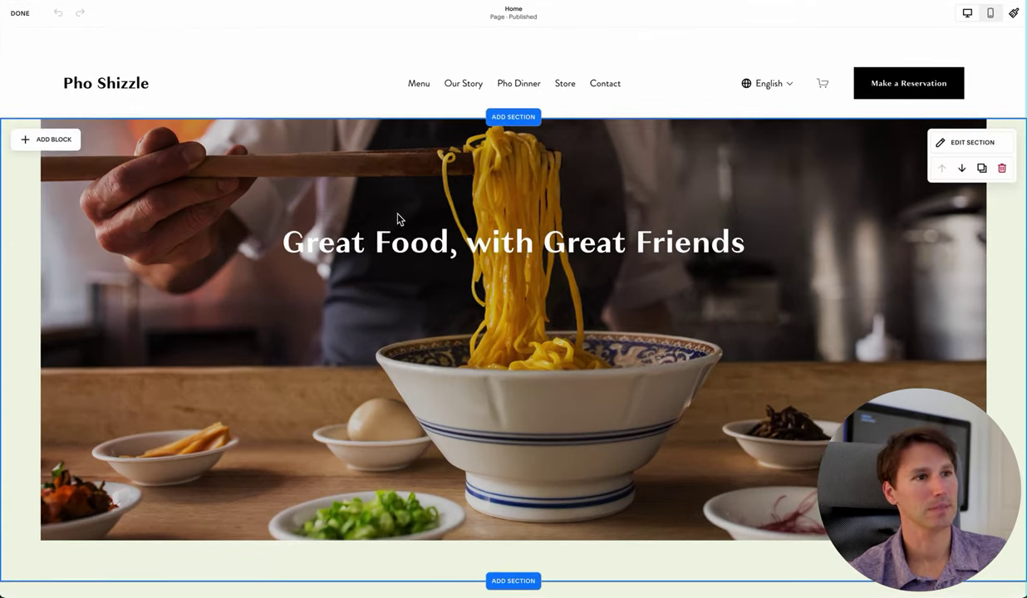
{"action": "scroll", "coordinate": [508, 362], "scroll_direction": "down", "scroll_amount": 5}
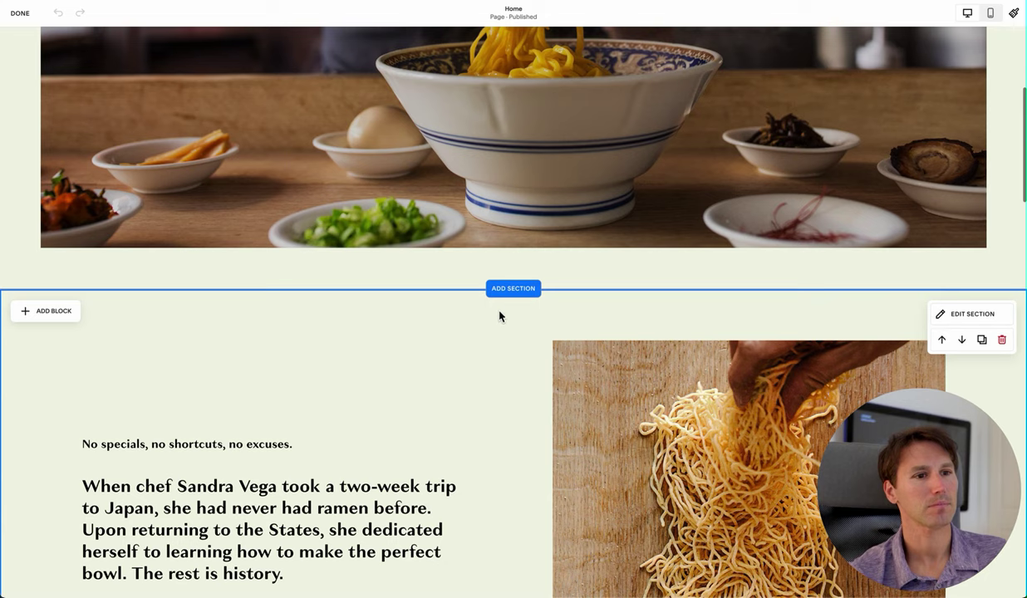
{"action": "scroll", "coordinate": [503, 341], "scroll_direction": "up", "scroll_amount": 5}
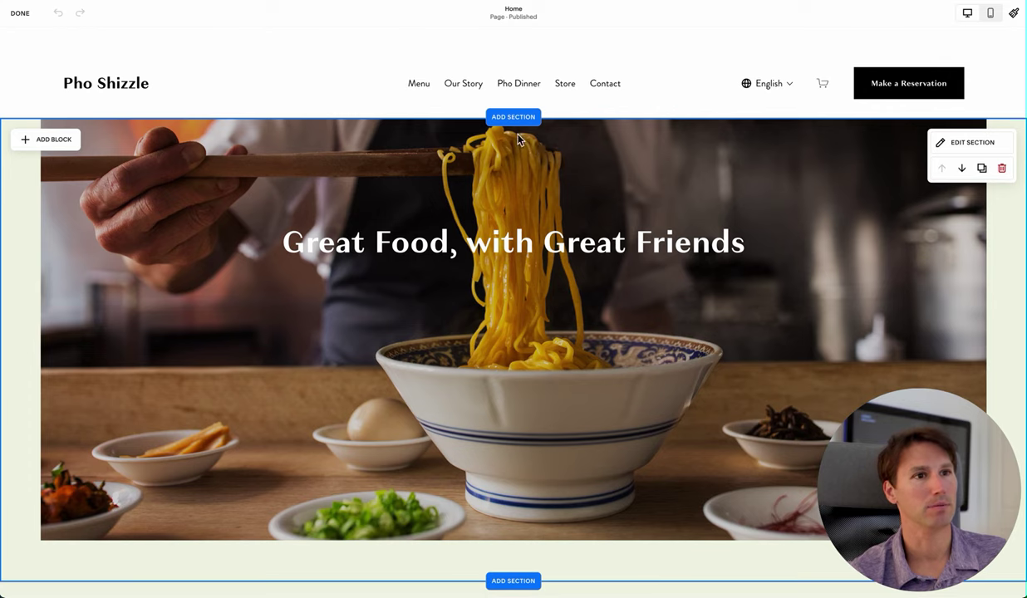
Insert a blank section above the hero, with S height and a 1-row grid
{"action": "left_click", "coordinate": [514, 117]}
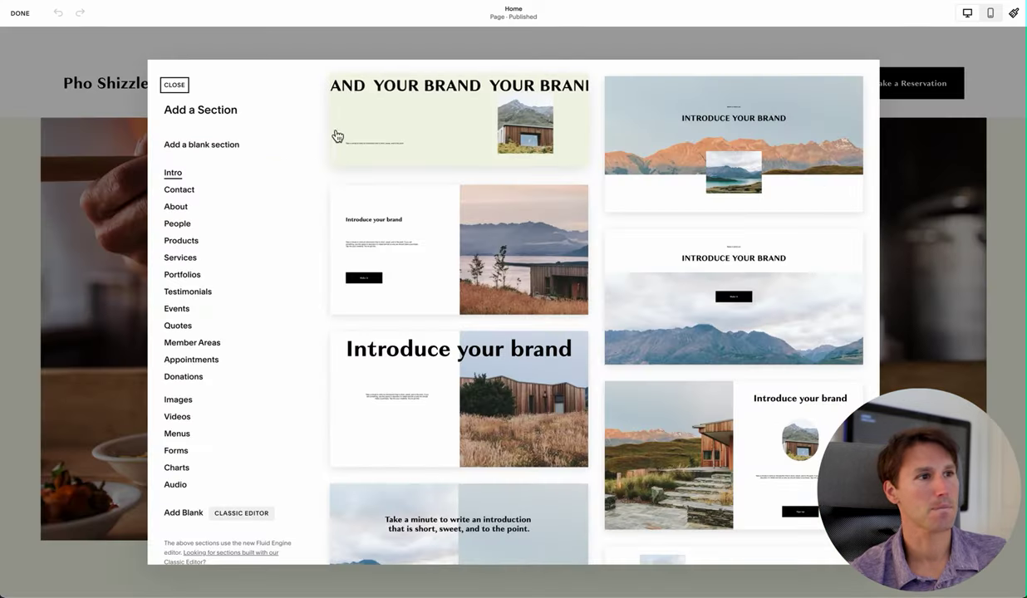
{"action": "left_click", "coordinate": [202, 144]}
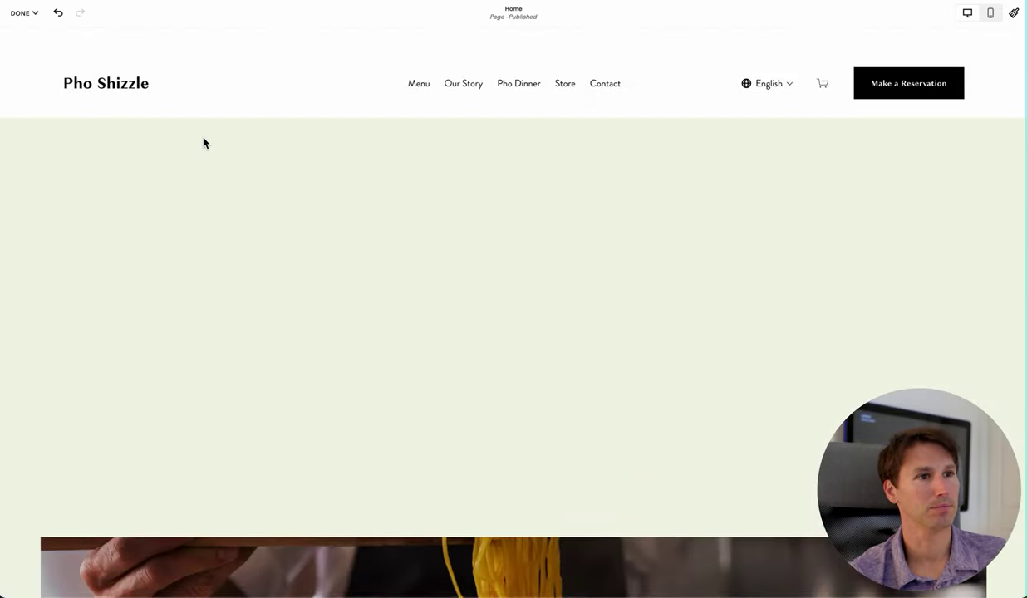
{"action": "left_click", "coordinate": [968, 144]}
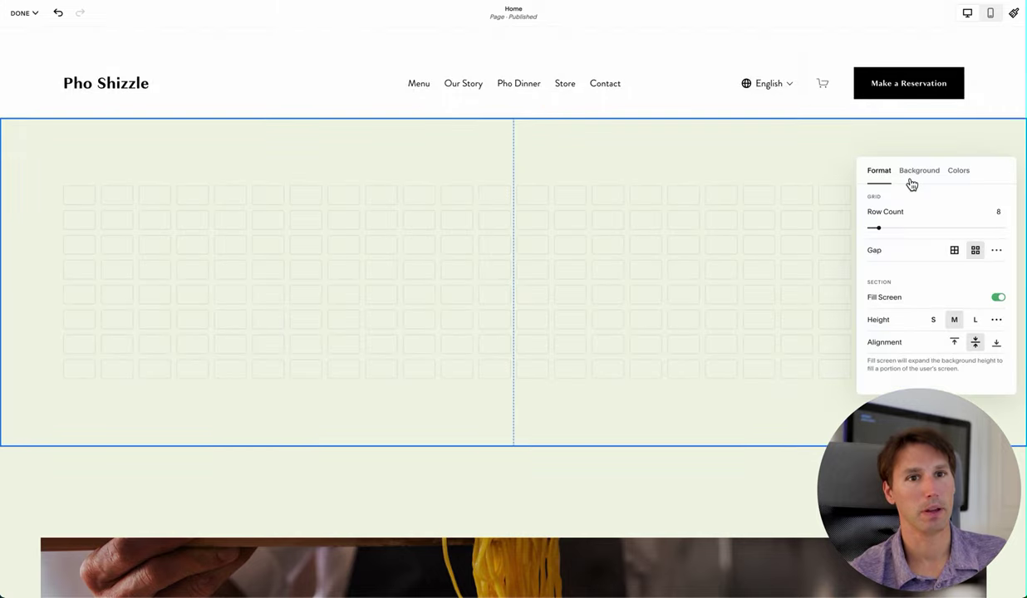
{"action": "left_click", "coordinate": [933, 321]}
{"action": "left_click_drag", "start_coordinate": [878, 212], "coordinate": [822, 208]}
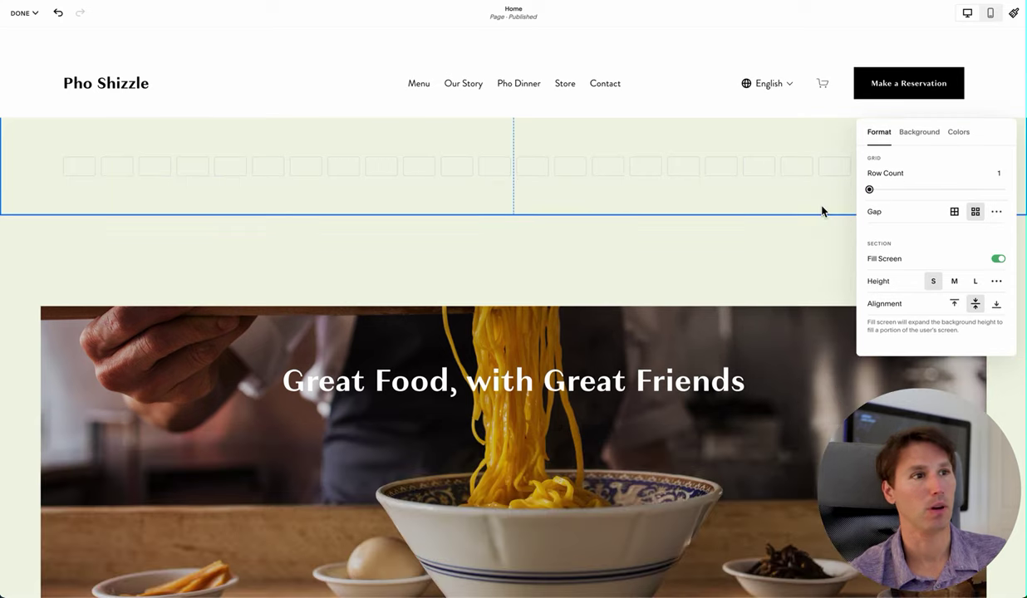
{"action": "left_click", "coordinate": [917, 134]}
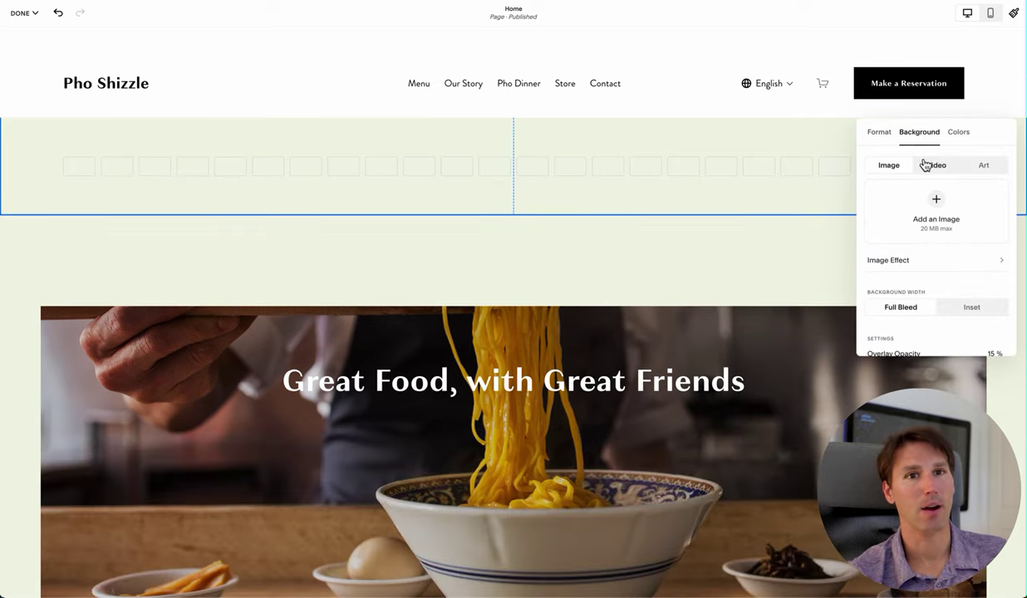
{"action": "left_click", "coordinate": [952, 131]}
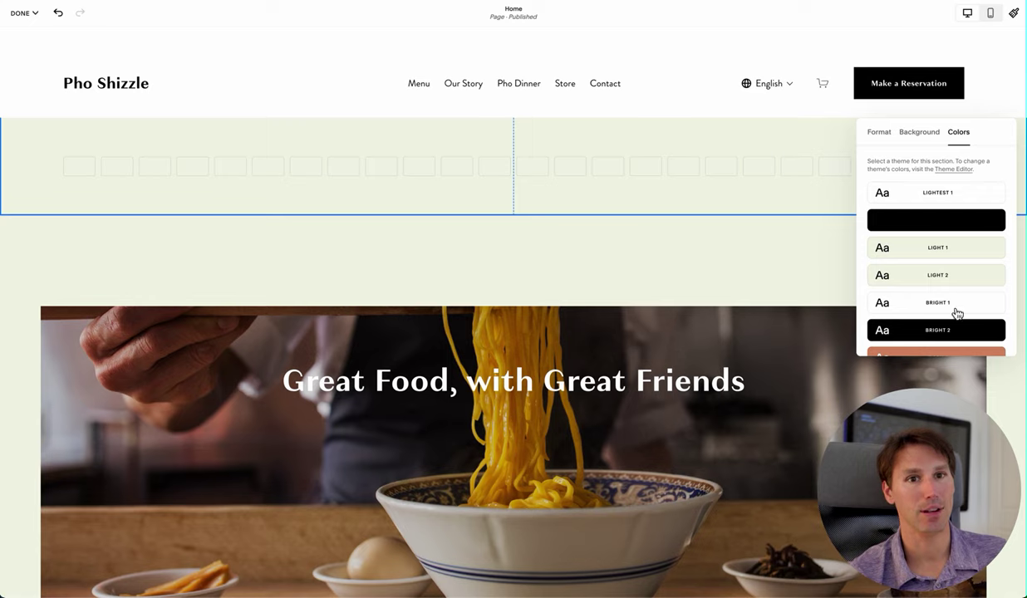
Give the new section the orange colour theme and add a Scrolling marquee block to it
{"action": "left_click", "coordinate": [967, 354]}
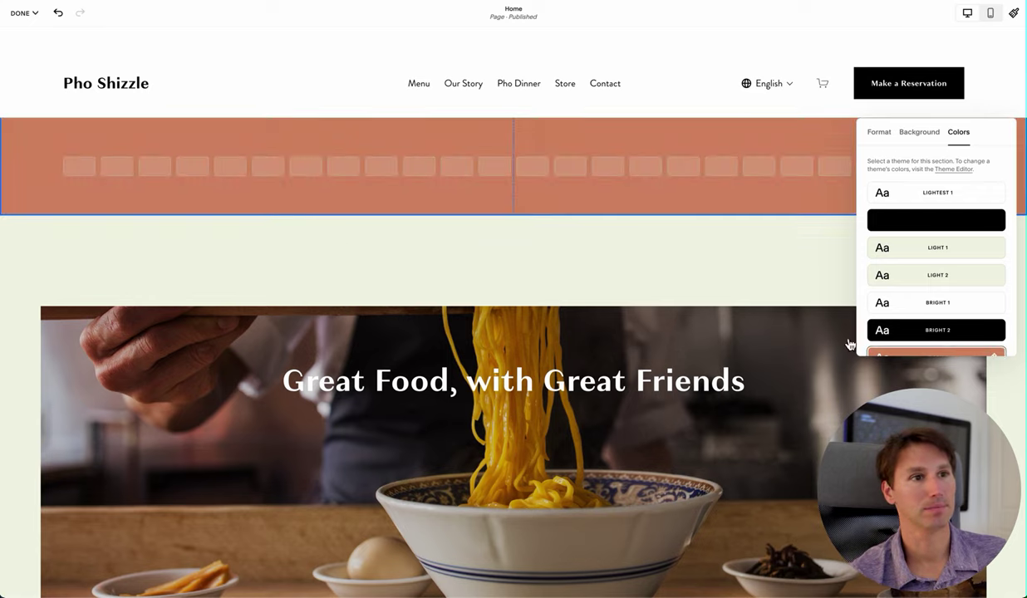
{"action": "left_click", "coordinate": [356, 223]}
{"action": "left_click", "coordinate": [43, 143]}
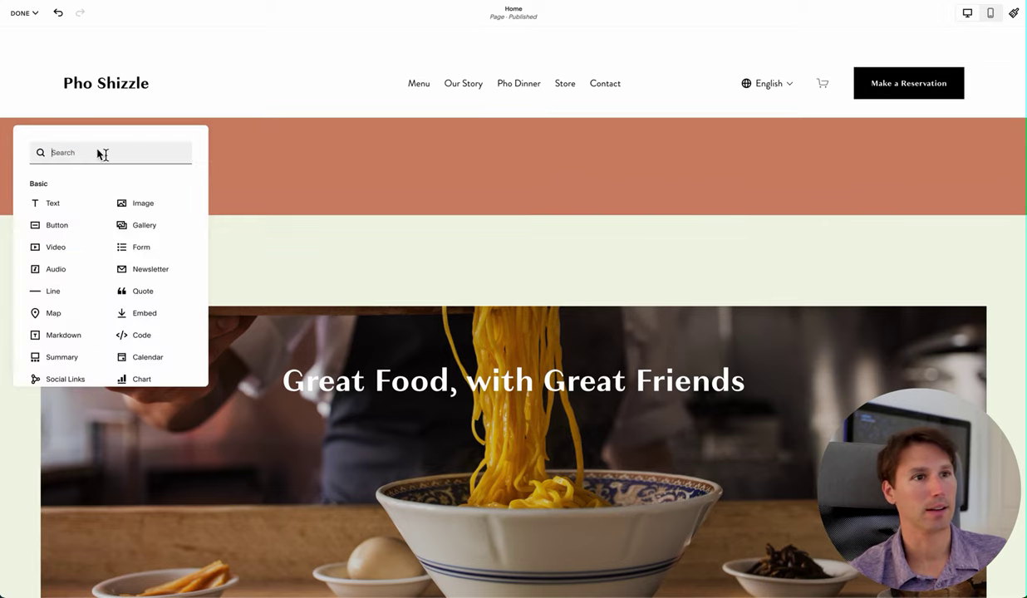
{"action": "scroll", "coordinate": [145, 320], "scroll_direction": "down", "scroll_amount": 1}
{"action": "scroll", "coordinate": [146, 310], "scroll_direction": "down", "scroll_amount": 1}
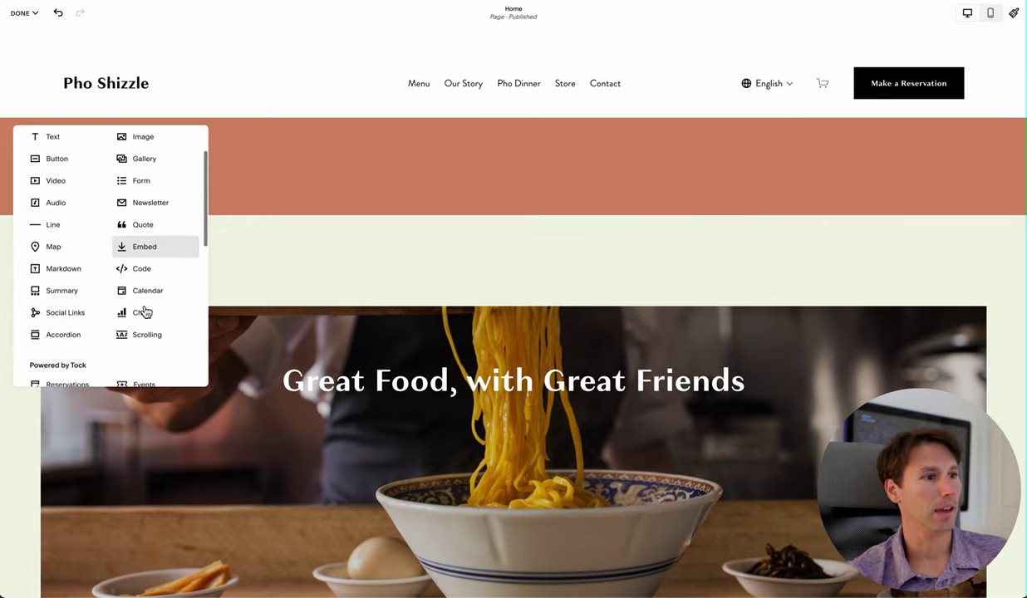
{"action": "left_click", "coordinate": [147, 337]}
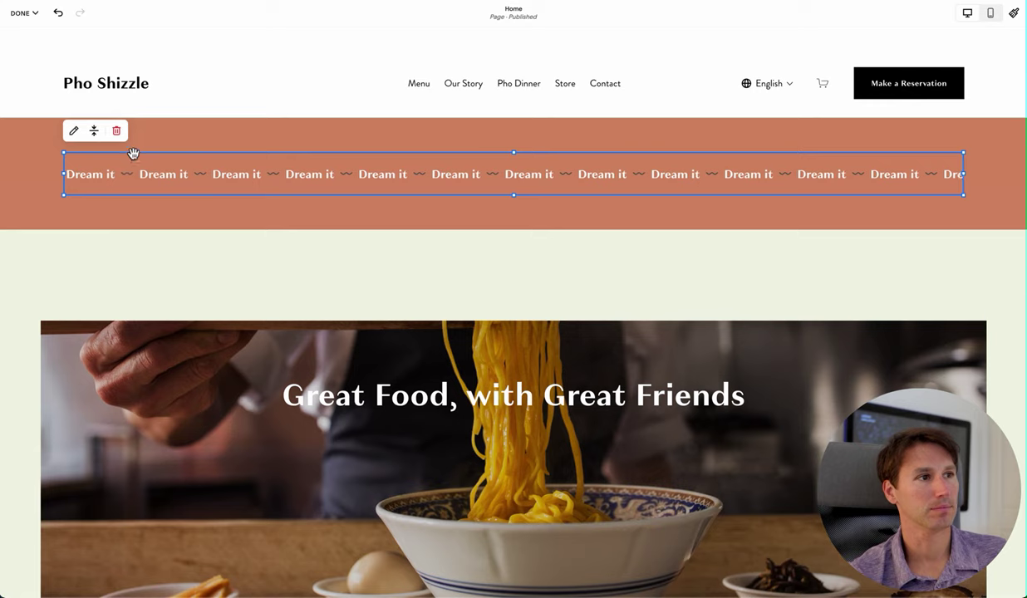
Open the marquee's content settings and inspect its 'Dream it' item text
{"action": "left_click", "coordinate": [73, 133]}
{"action": "left_click", "coordinate": [932, 223]}
{"action": "left_click_drag", "start_coordinate": [925, 225], "coordinate": [841, 225]}
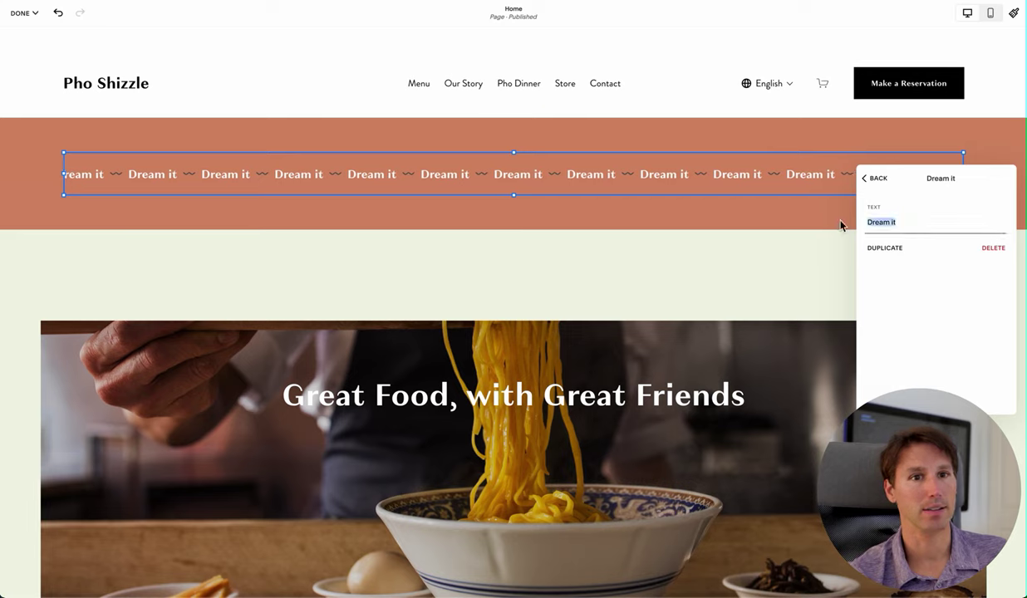
{"action": "left_click", "coordinate": [841, 224]}
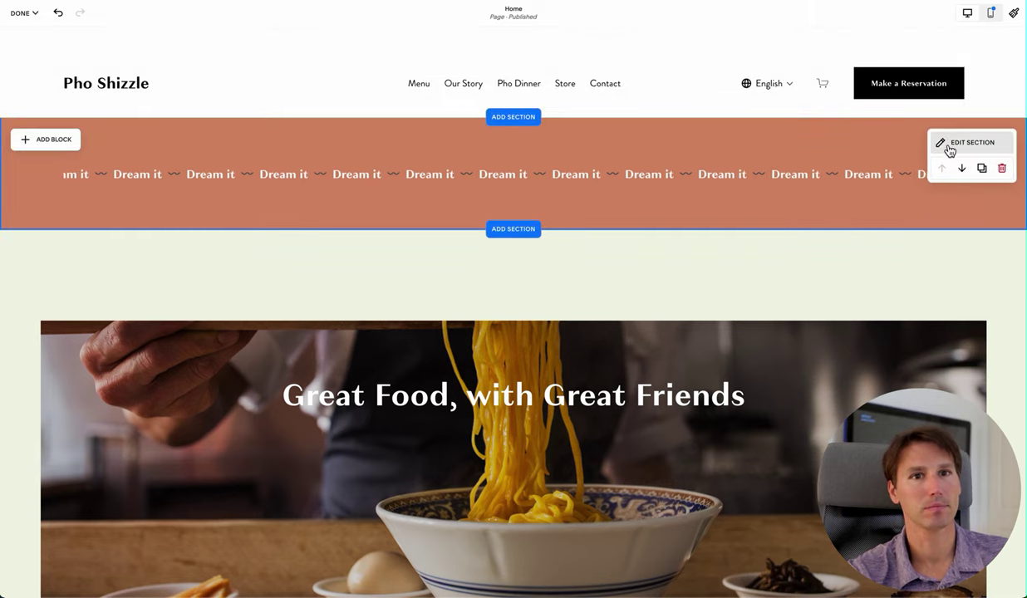
{"action": "left_click", "coordinate": [147, 164]}
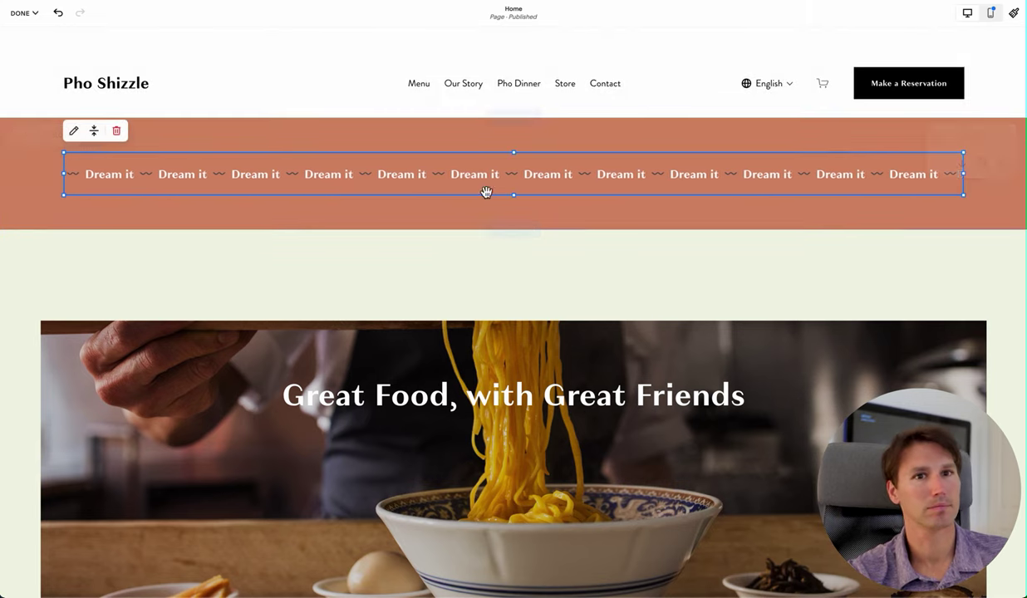
{"action": "left_click", "coordinate": [74, 131]}
{"action": "left_click", "coordinate": [918, 222]}
{"action": "left_click_drag", "start_coordinate": [924, 223], "coordinate": [848, 224]}
{"action": "left_click", "coordinate": [848, 224]}
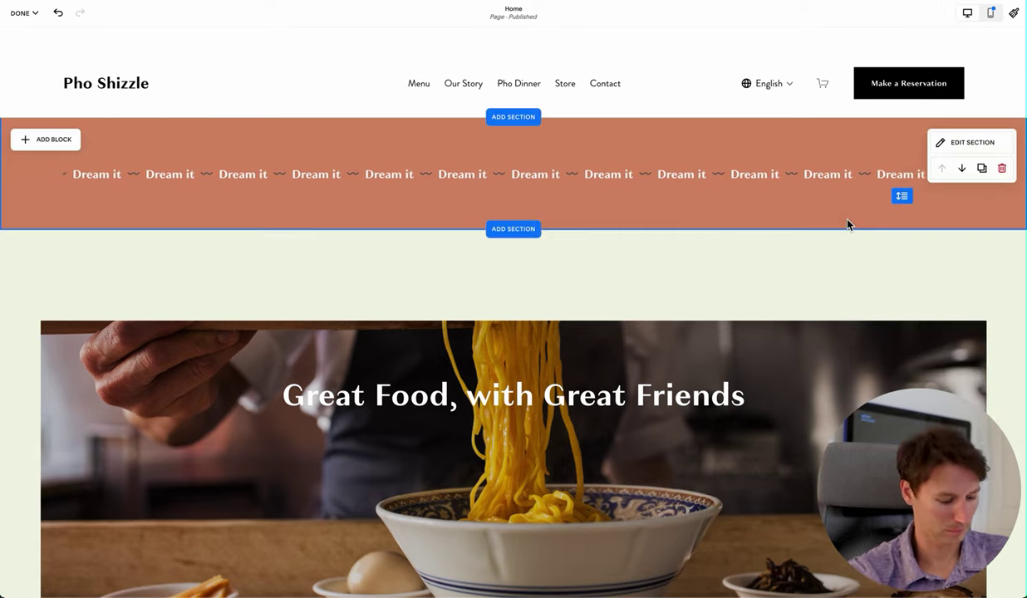
Reopen and close the top section's settings, then reselect the marquee block
{"action": "left_click", "coordinate": [966, 143]}
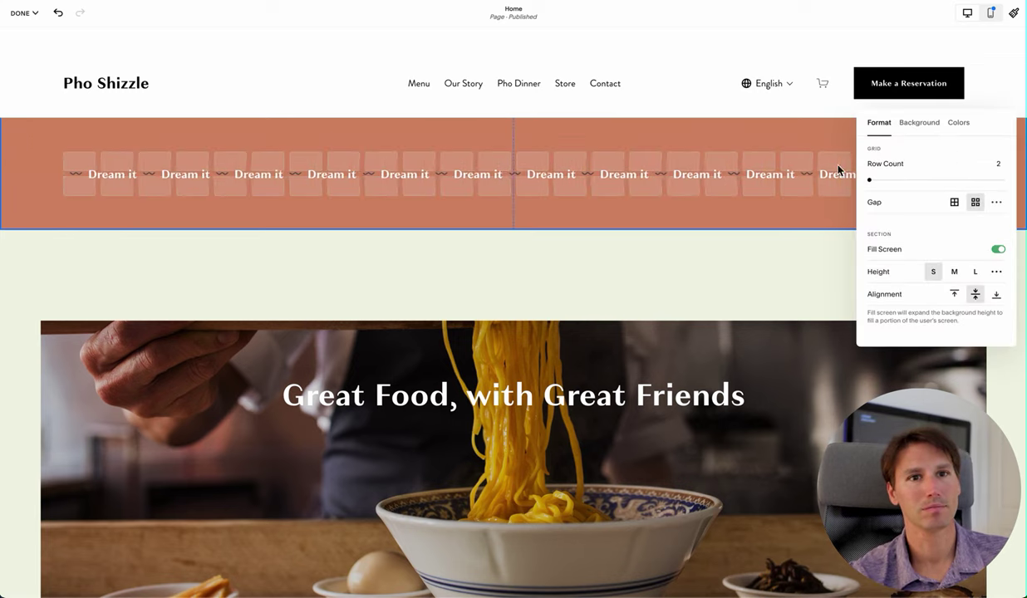
{"action": "left_click", "coordinate": [662, 199]}
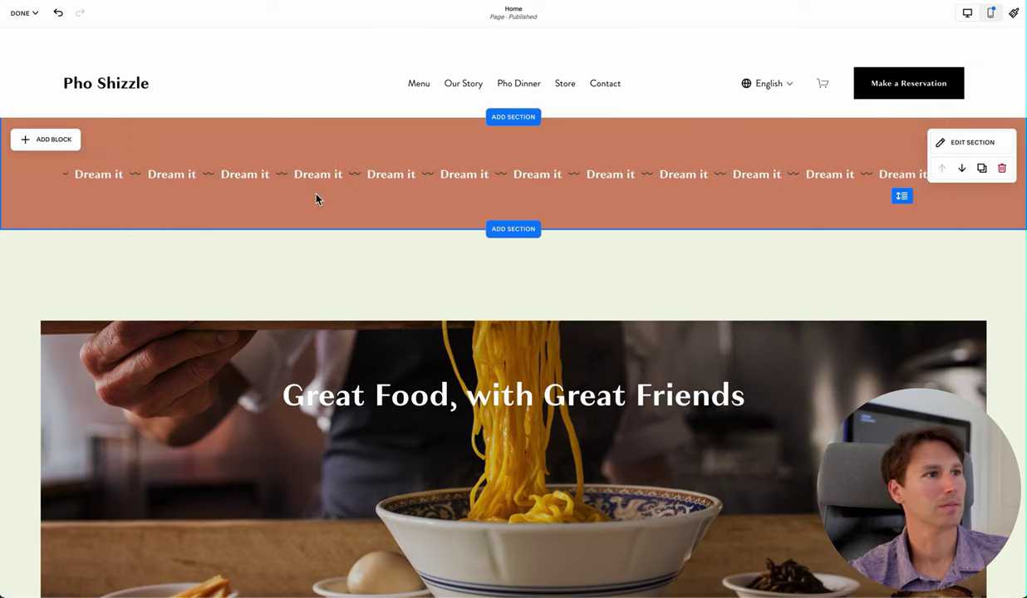
{"action": "left_click", "coordinate": [191, 167]}
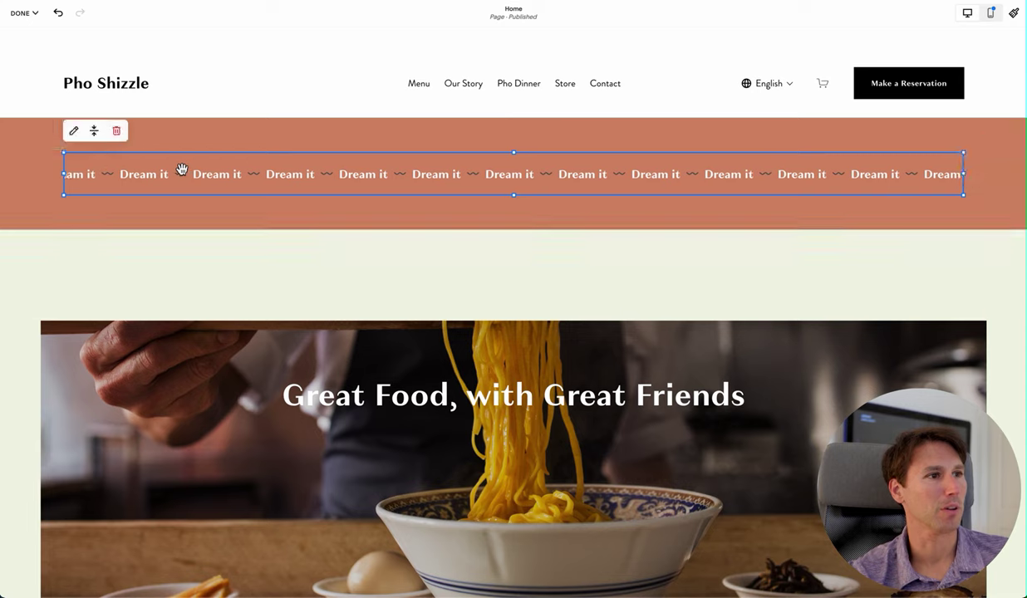
Change the marquee's first item text from 'Dream it' to 'Flash Sale'
{"action": "left_click", "coordinate": [76, 131]}
{"action": "left_click", "coordinate": [904, 227]}
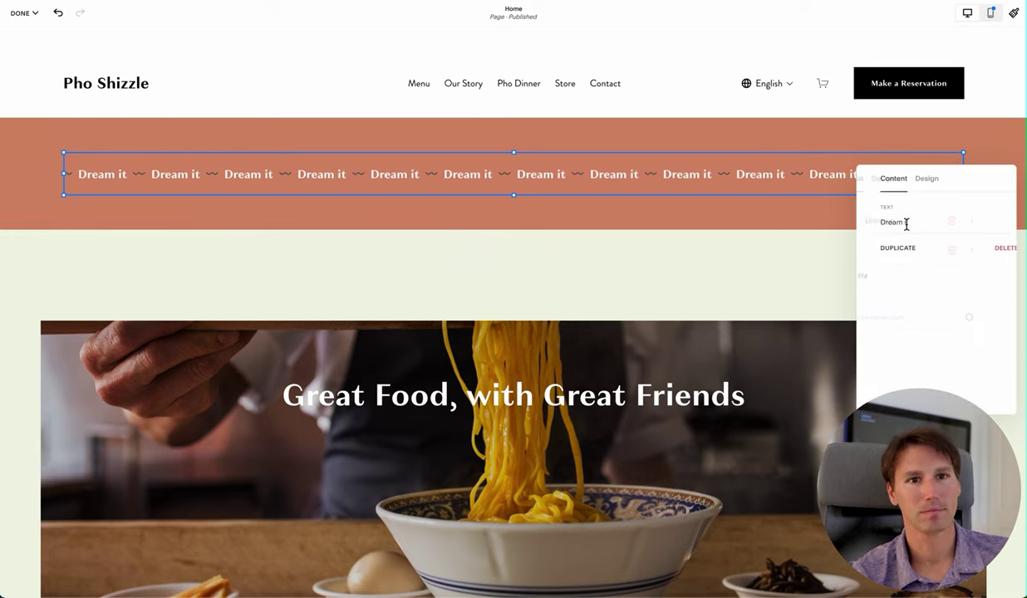
{"action": "type", "text": "s"}
{"action": "key", "text": "ctrl+a"}
{"action": "type", "text": "Flash Sa"}
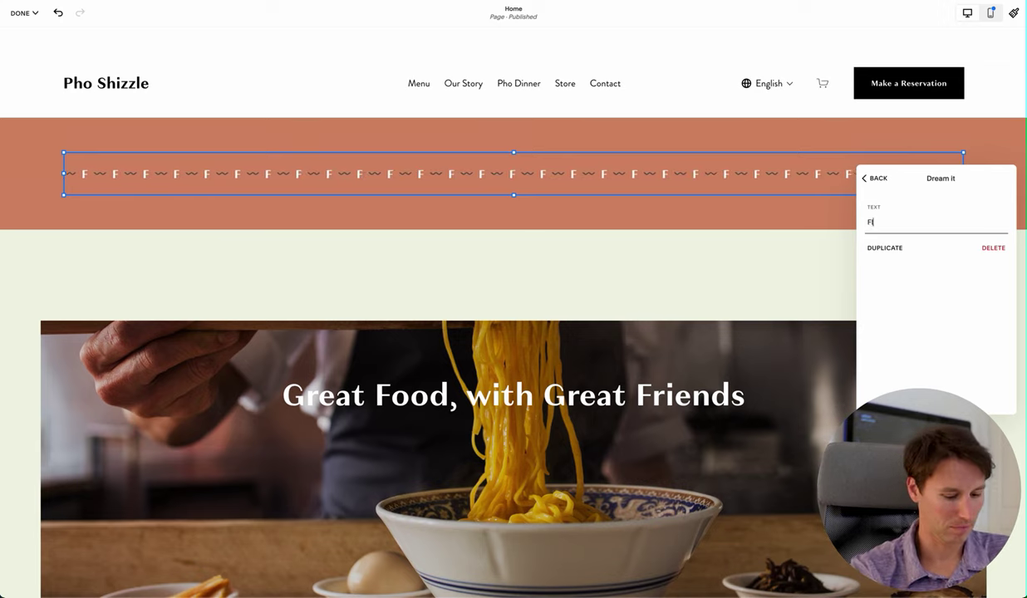
{"action": "type", "text": "le"}
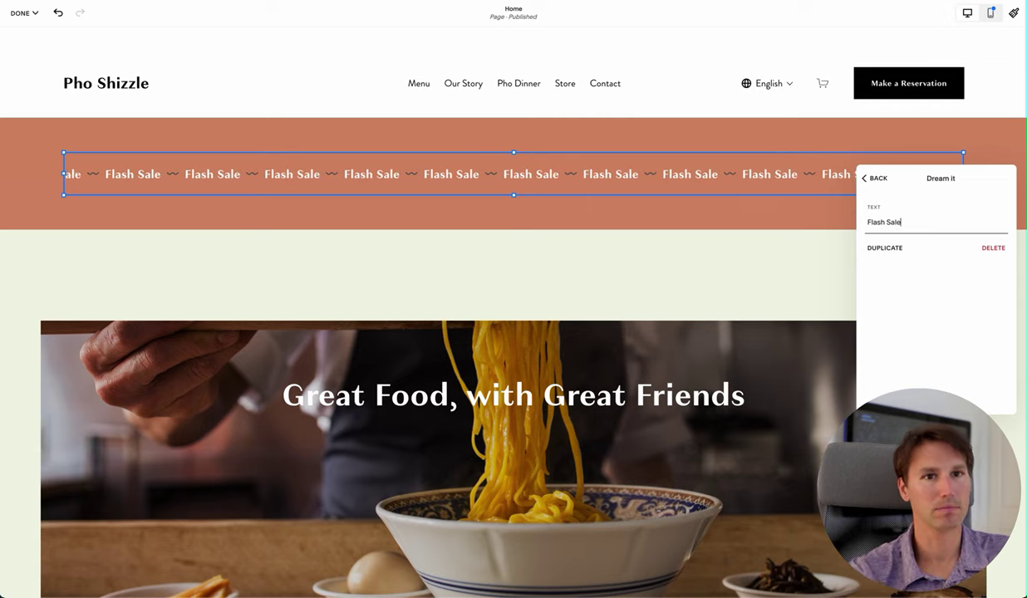
{"action": "left_click", "coordinate": [880, 179]}
Edit the tilde item to '~ One Day Only ~' and link the marquee to aol.com
{"action": "left_click", "coordinate": [917, 251]}
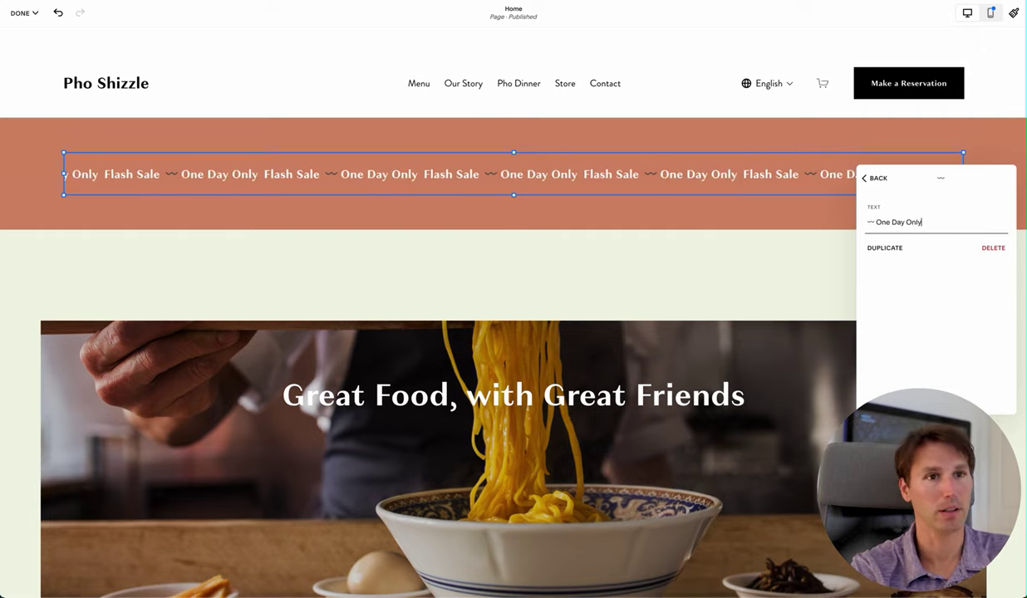
{"action": "type", "text": "~"}
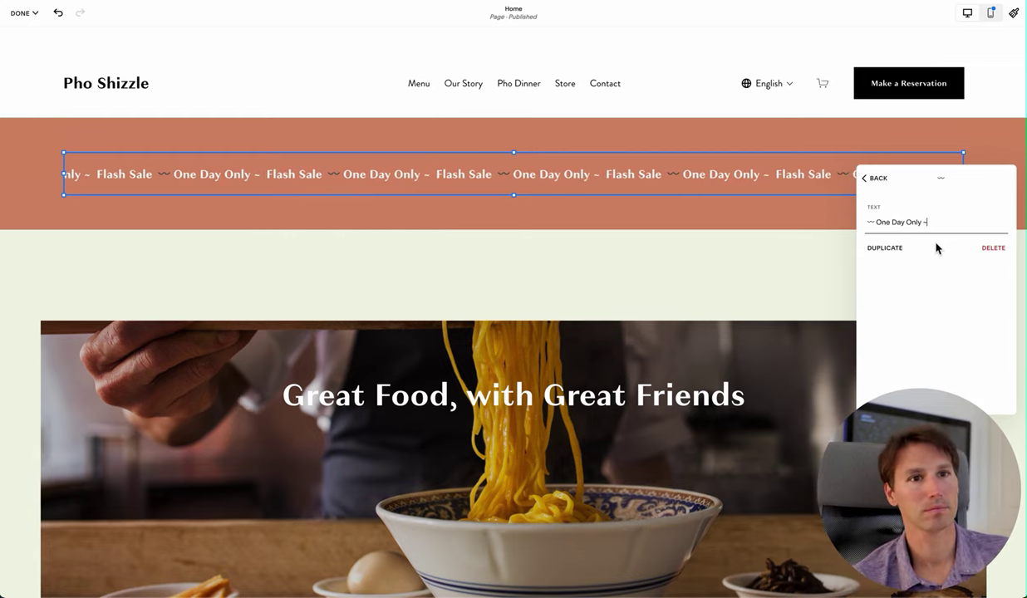
{"action": "left_click", "coordinate": [880, 183]}
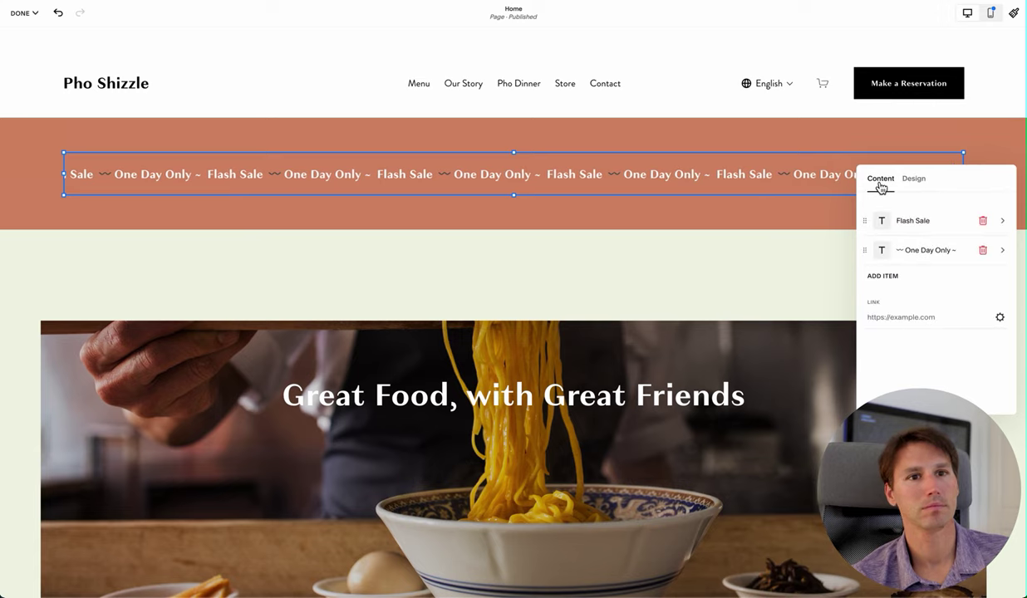
{"action": "left_click", "coordinate": [943, 320]}
{"action": "type", "text": "aol.com"}
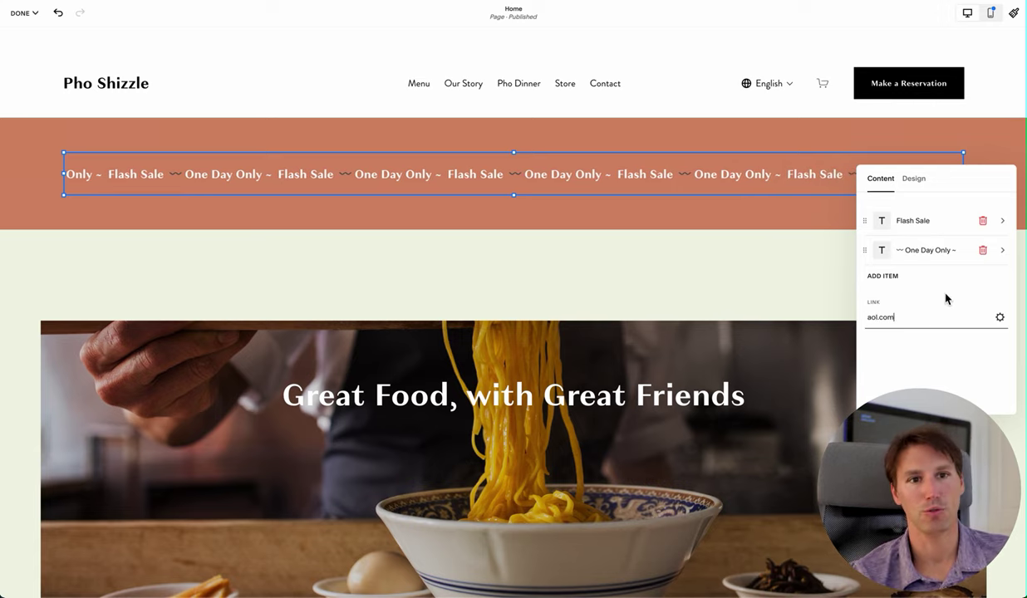
{"action": "left_click", "coordinate": [914, 180]}
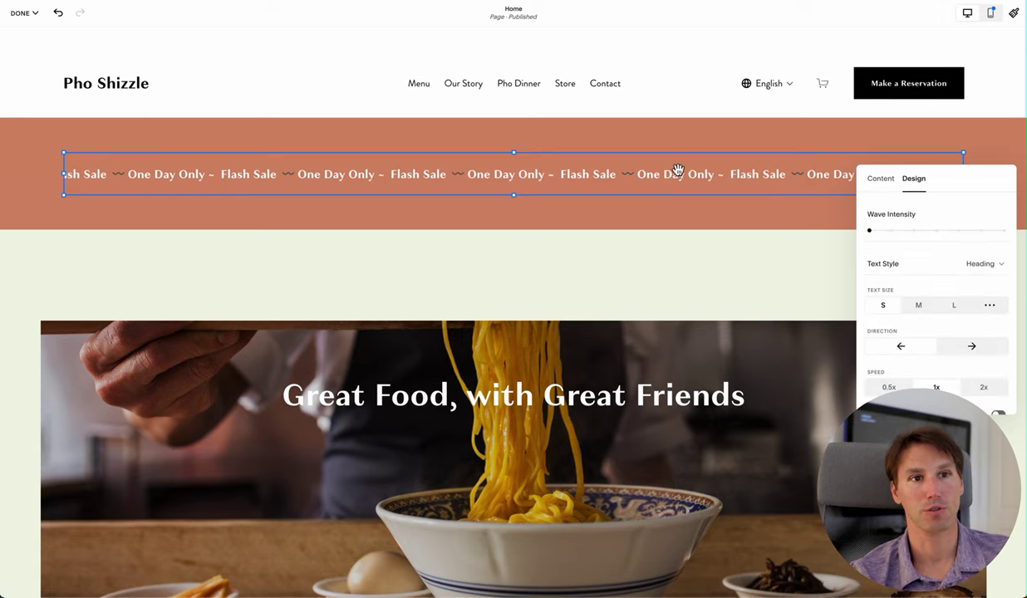
Try medium and large marquee text sizes, settling on small with the Heading style
{"action": "scroll", "coordinate": [923, 289], "scroll_direction": "down", "scroll_amount": 1}
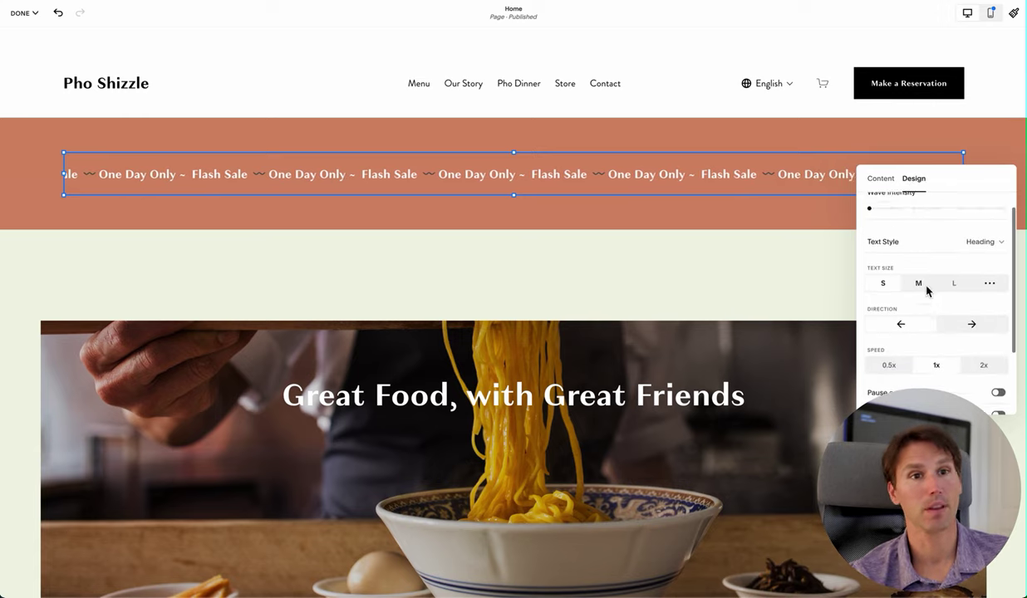
{"action": "scroll", "coordinate": [927, 291], "scroll_direction": "up", "scroll_amount": 1}
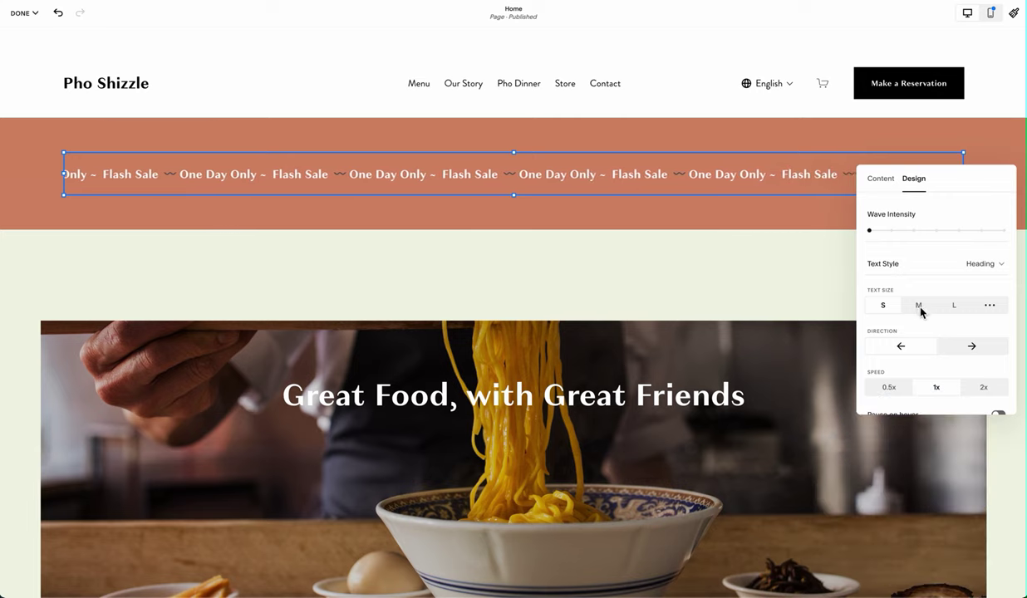
{"action": "left_click", "coordinate": [918, 307]}
{"action": "left_click", "coordinate": [956, 308]}
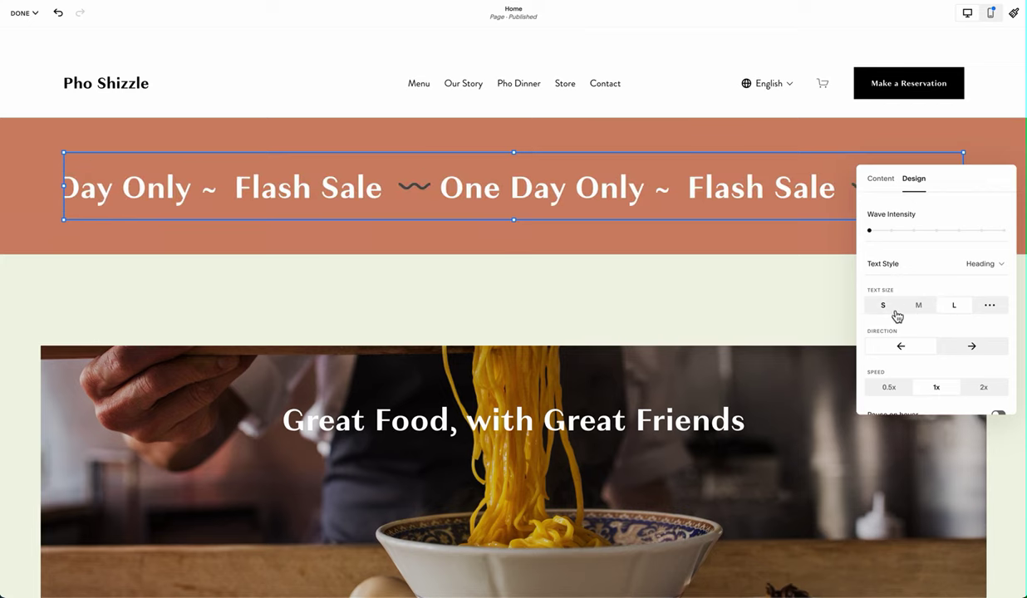
{"action": "left_click", "coordinate": [881, 310]}
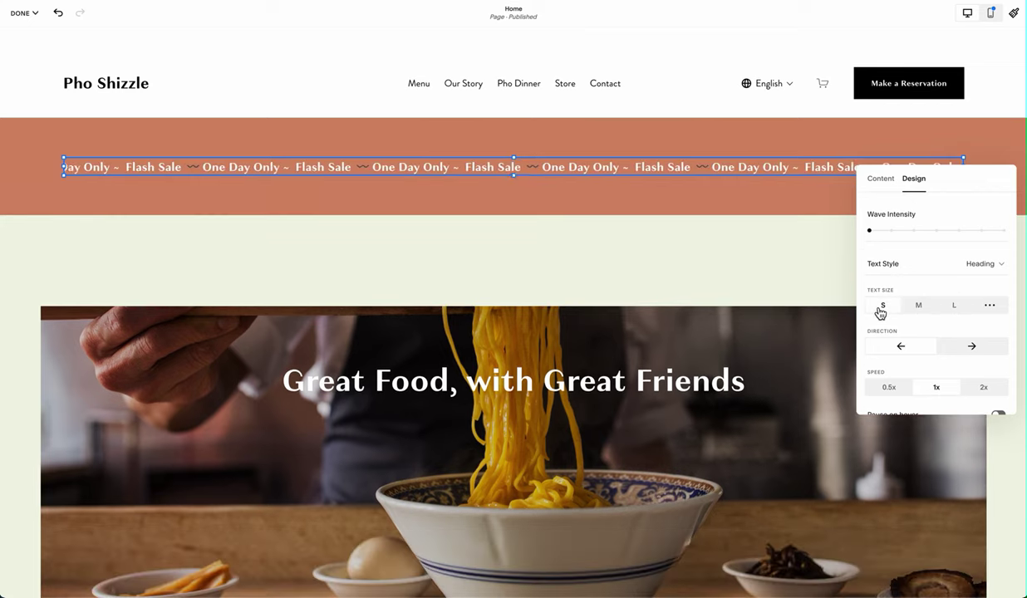
{"action": "left_click", "coordinate": [978, 265]}
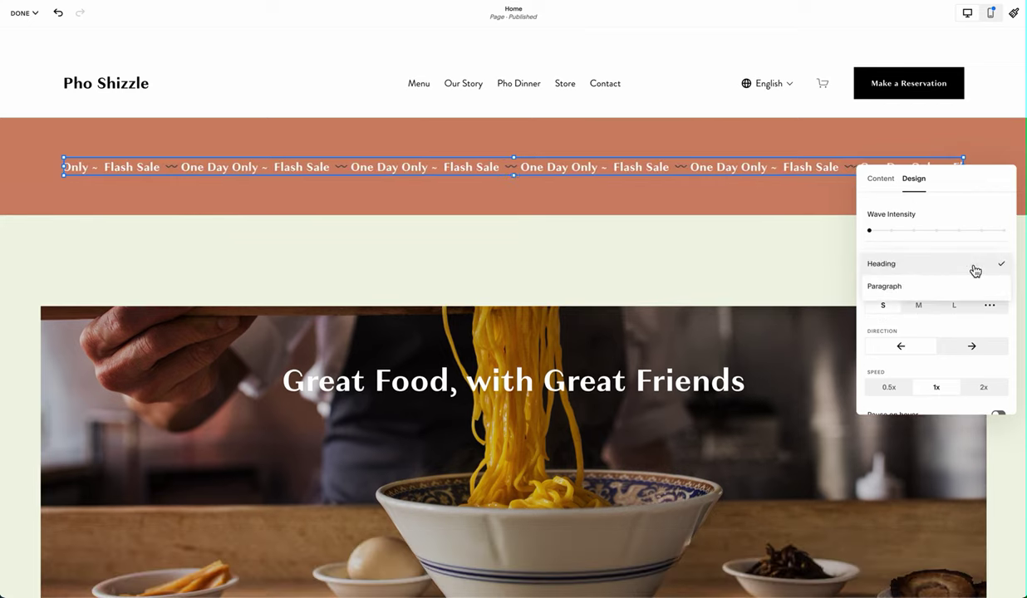
{"action": "left_click", "coordinate": [893, 236]}
Make the marquee text wave at moderate intensity with S width, scrolling to the right
{"action": "left_click", "coordinate": [893, 232]}
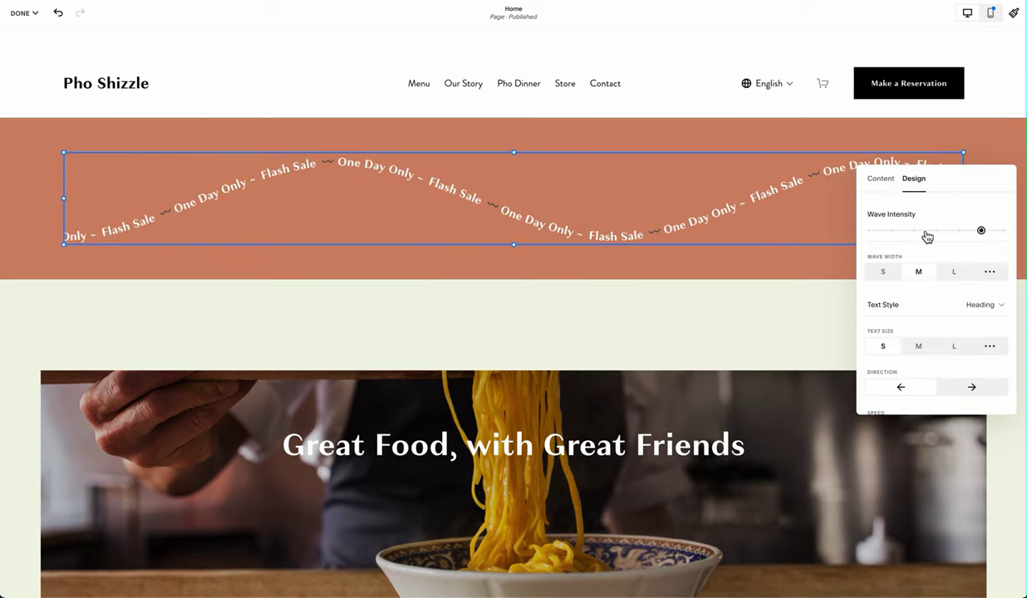
{"action": "left_click", "coordinate": [927, 236]}
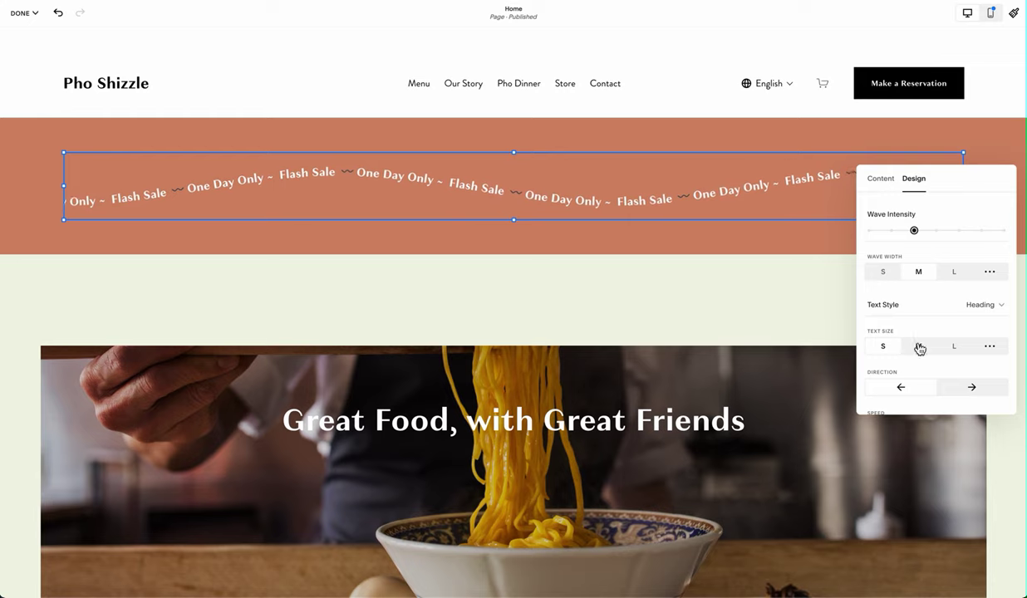
{"action": "left_click", "coordinate": [956, 274]}
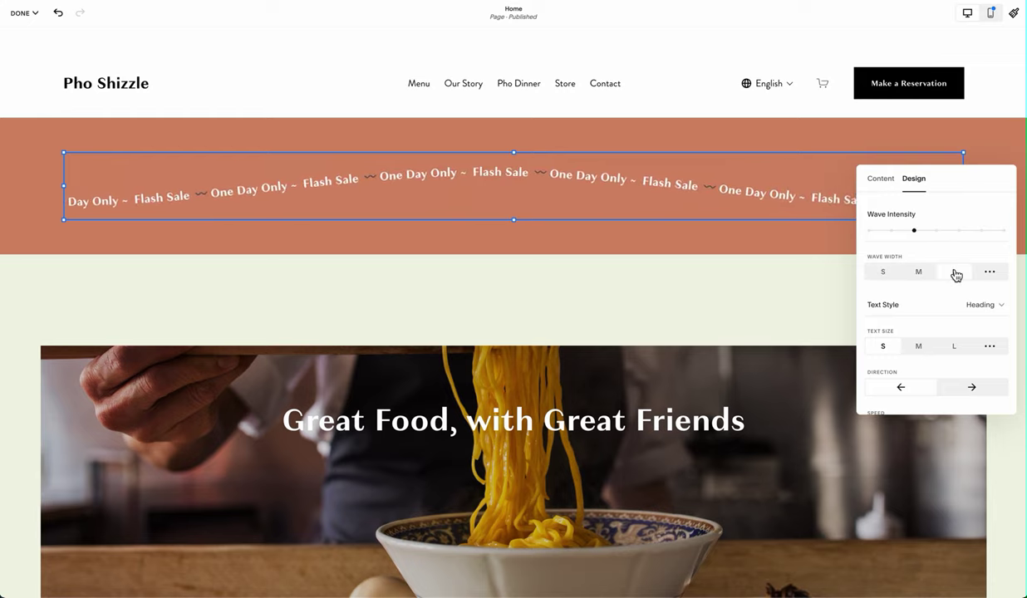
{"action": "left_click", "coordinate": [886, 273]}
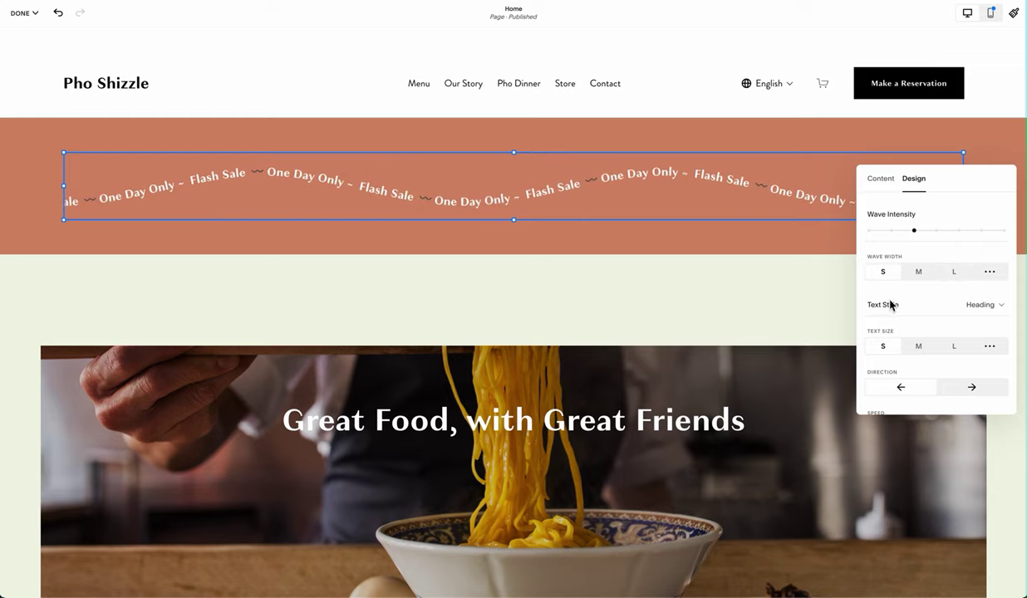
{"action": "scroll", "coordinate": [920, 380], "scroll_direction": "down", "scroll_amount": 2}
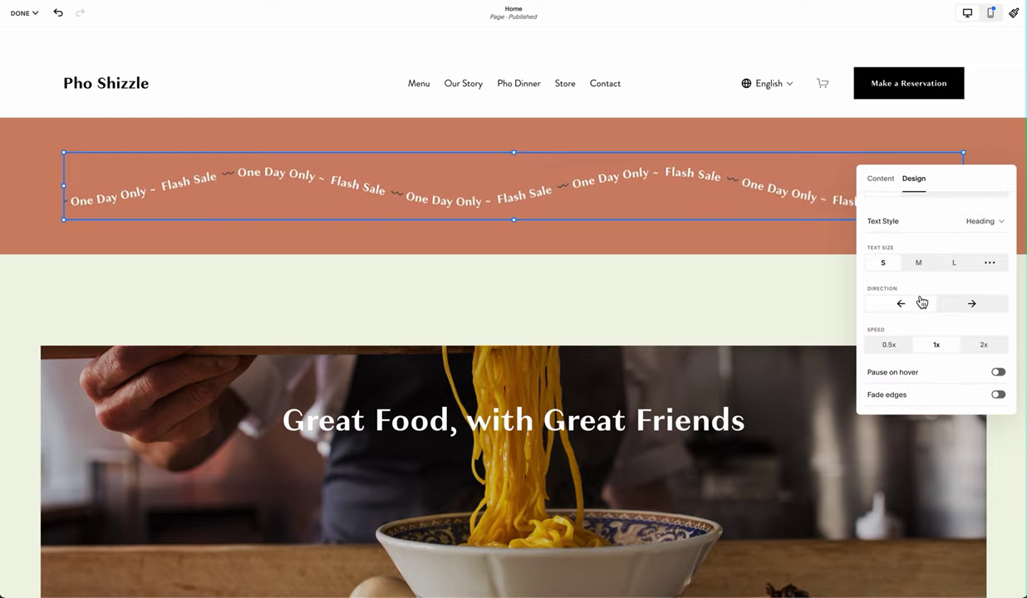
{"action": "left_click", "coordinate": [968, 305]}
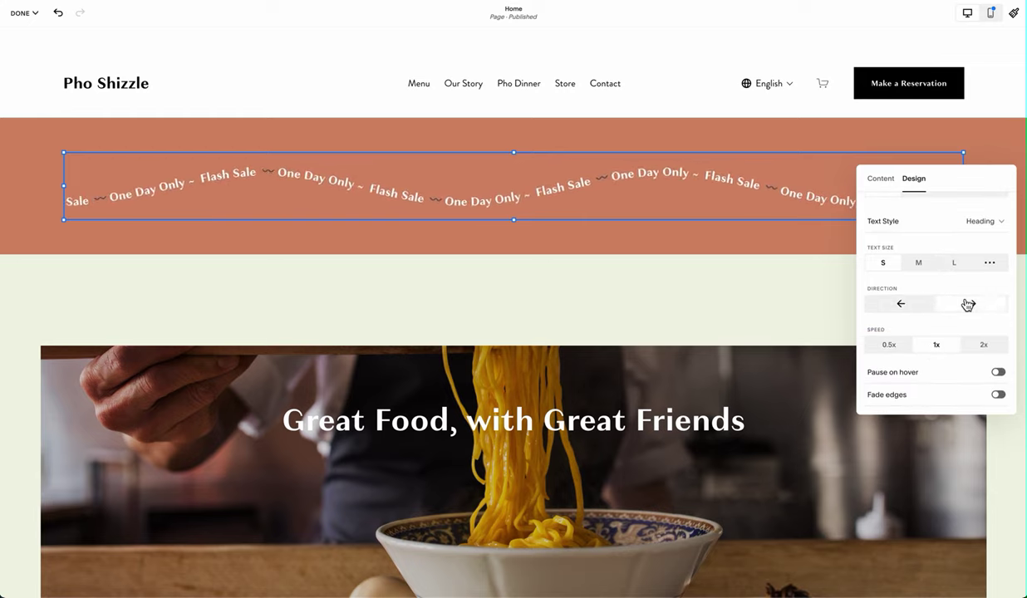
{"action": "scroll", "coordinate": [900, 350], "scroll_direction": "down", "scroll_amount": 2}
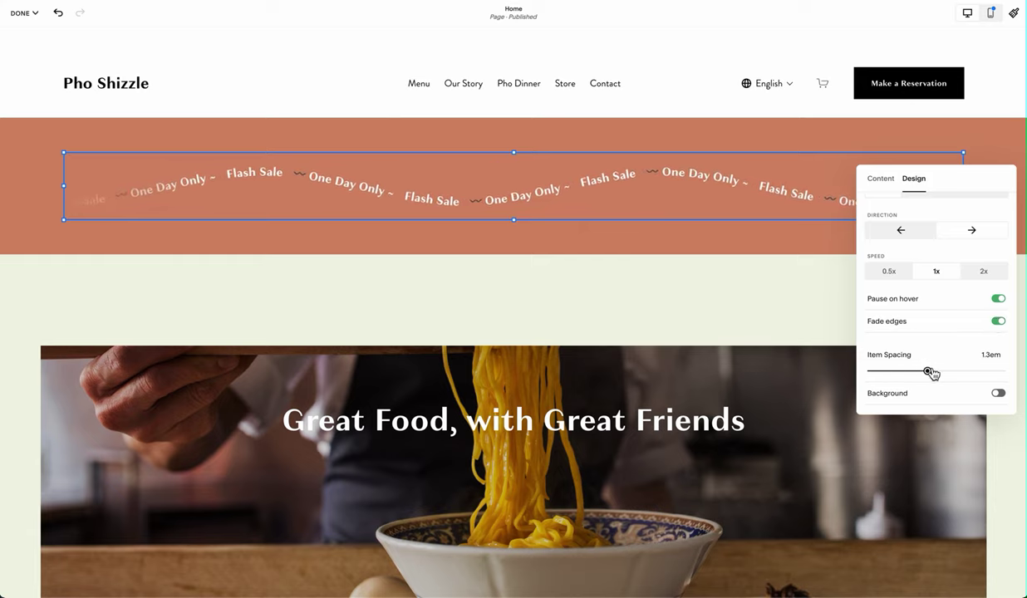
Switch on the marquee's white background, keep padding at S, and set corner radius to 20
{"action": "left_click", "coordinate": [1000, 394]}
{"action": "scroll", "coordinate": [967, 348], "scroll_direction": "down", "scroll_amount": 2}
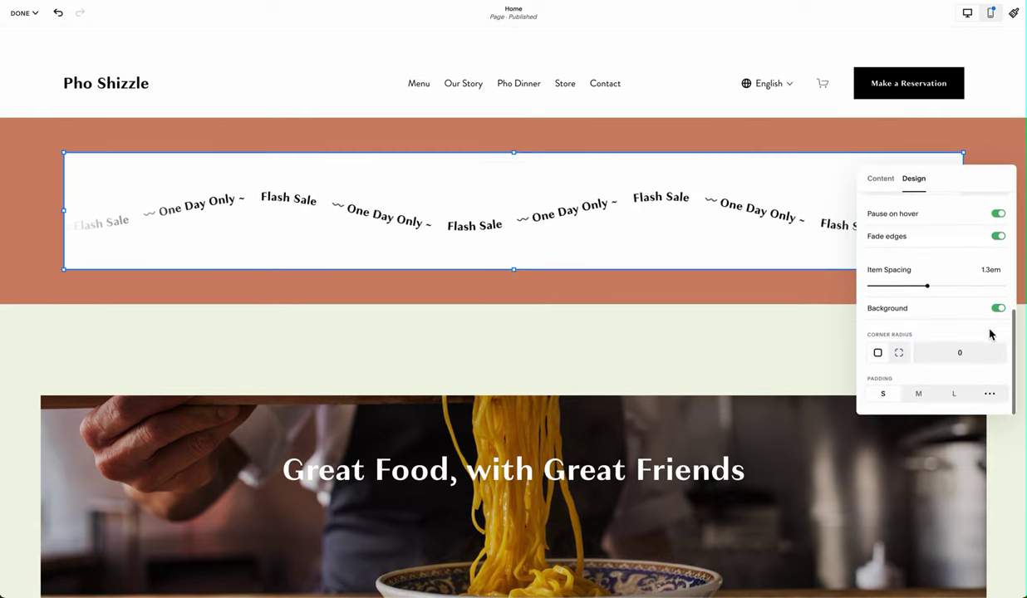
{"action": "left_click", "coordinate": [921, 394]}
{"action": "left_click", "coordinate": [884, 394]}
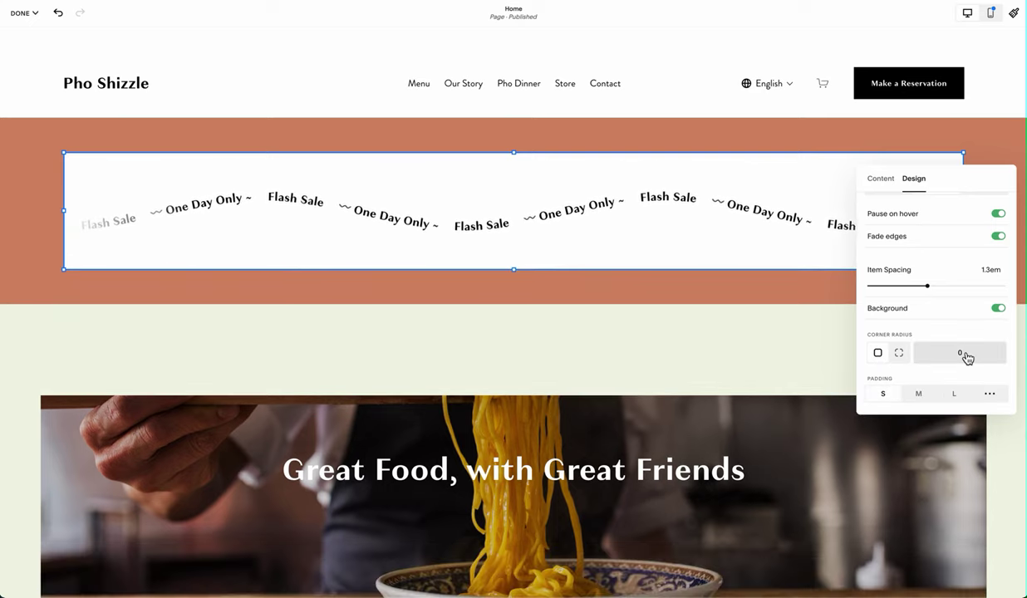
{"action": "type", "text": "20"}
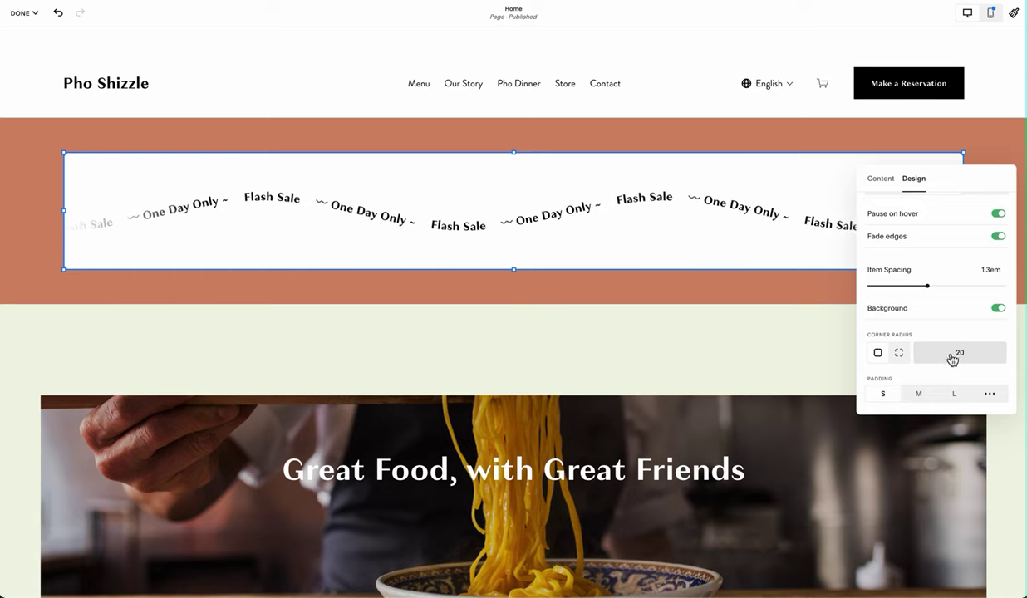
{"action": "key", "text": "Return"}
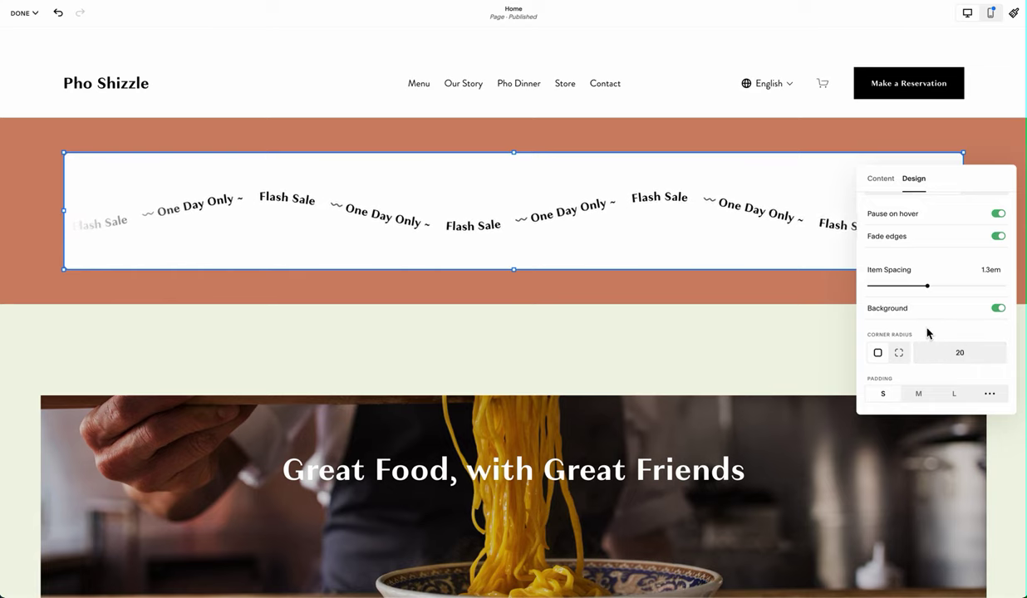
{"action": "left_click", "coordinate": [266, 273]}
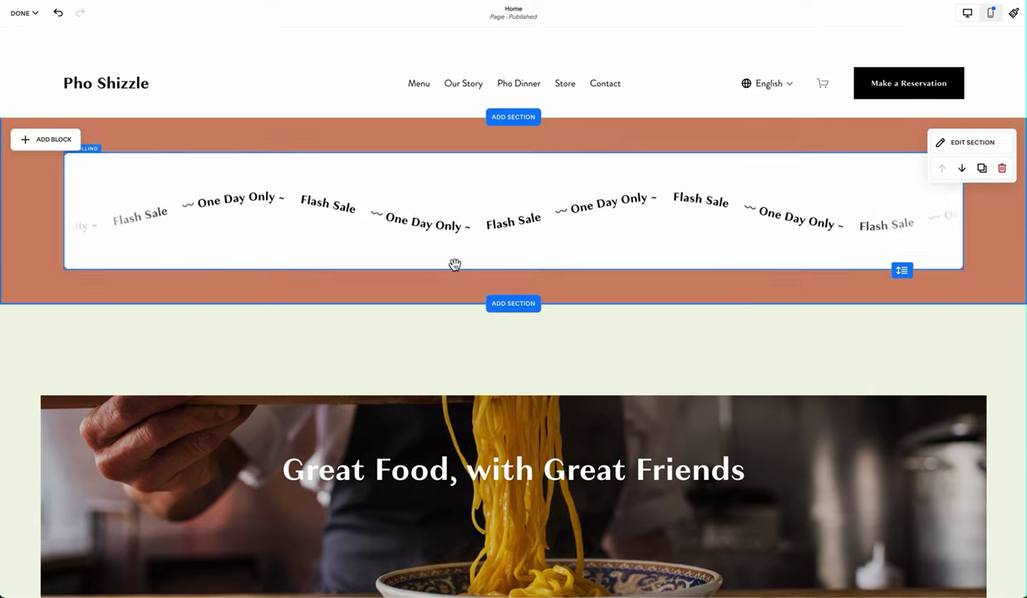
{"action": "left_click", "coordinate": [964, 144]}
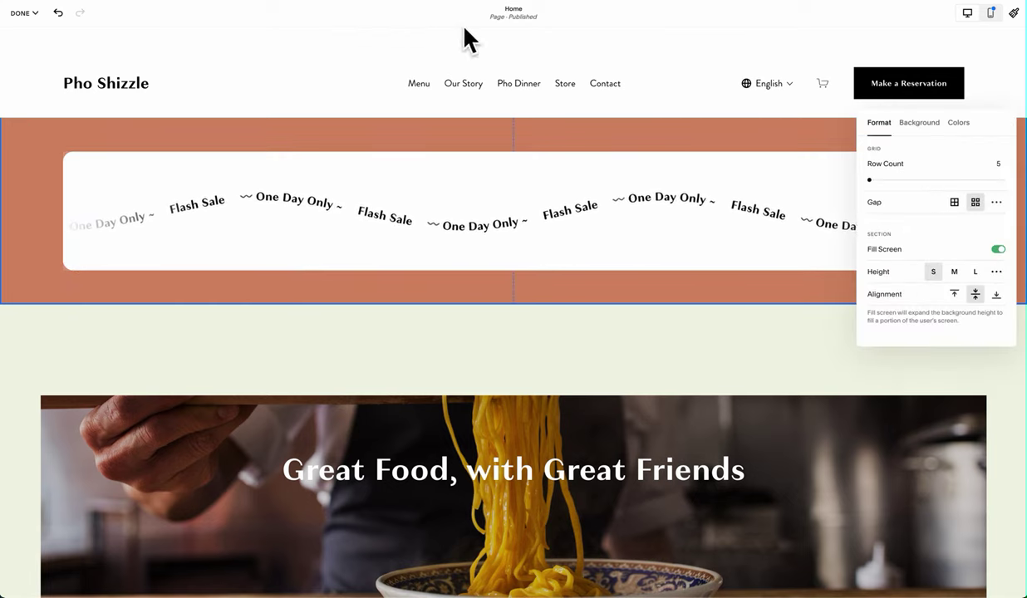
{"action": "mouse_move", "coordinate": [459, 33]}
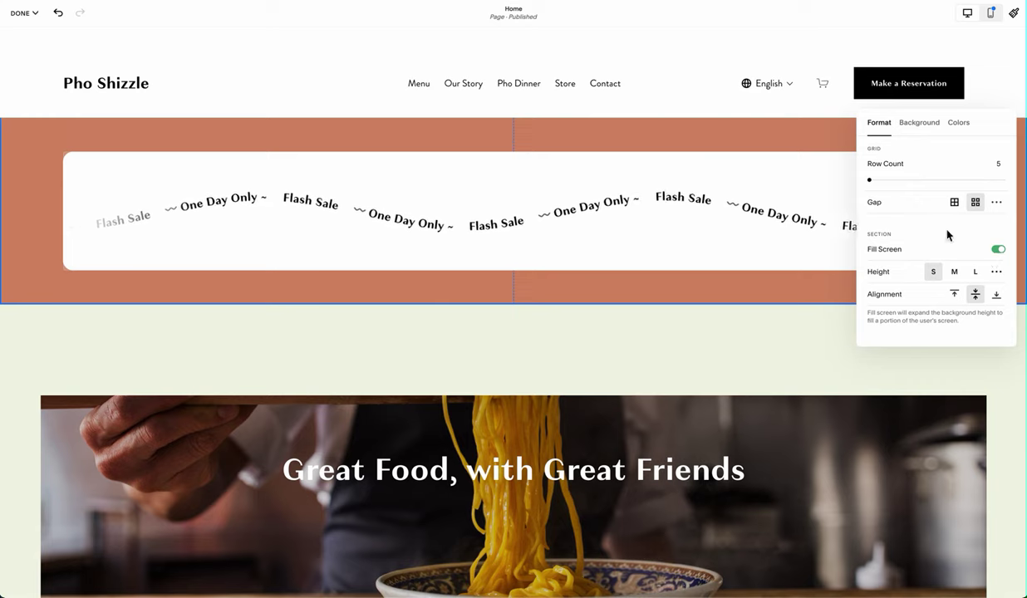
{"action": "left_click", "coordinate": [188, 161]}
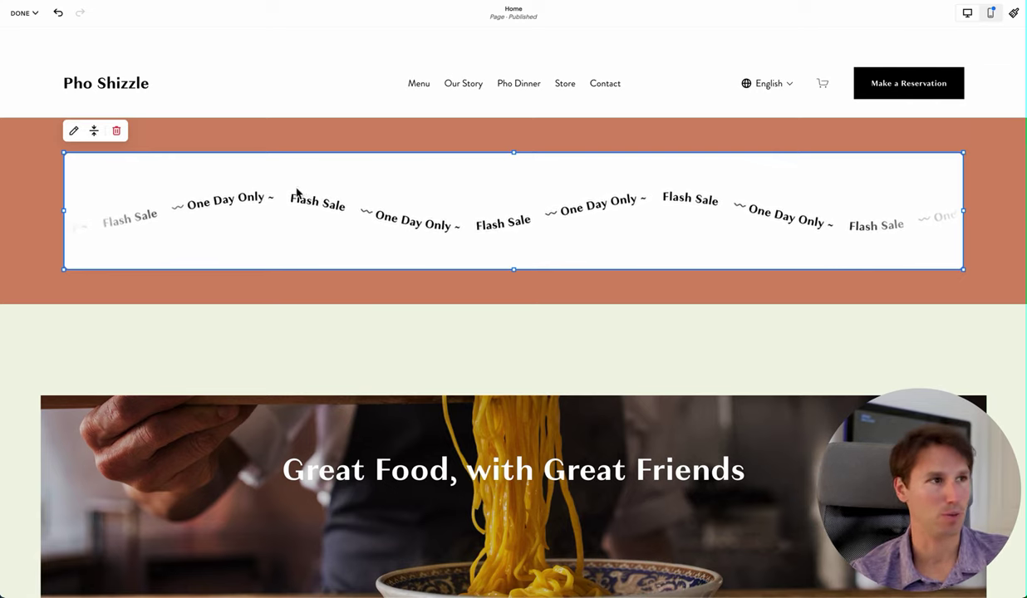
{"action": "left_click", "coordinate": [24, 14]}
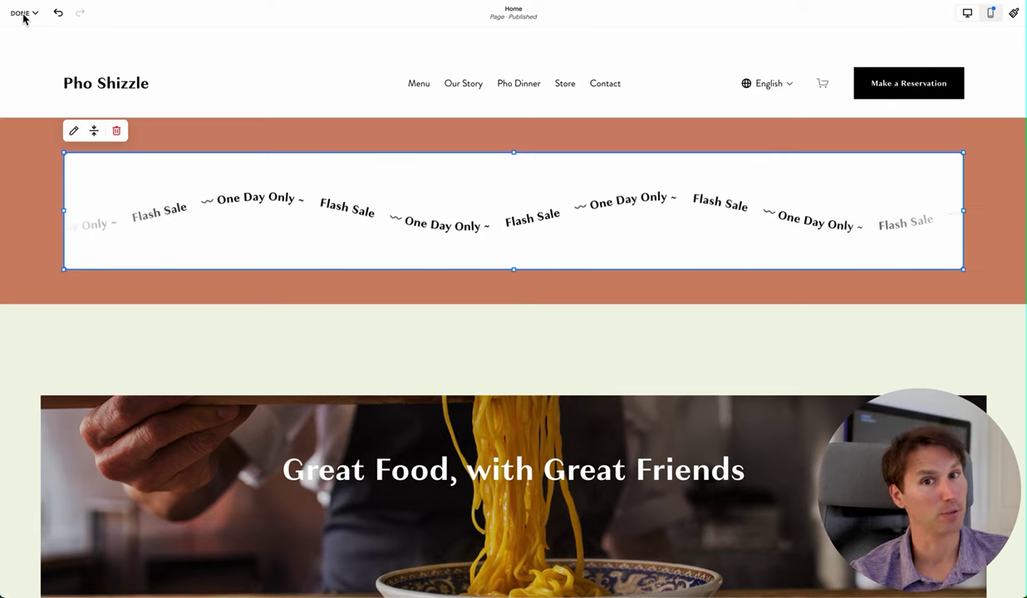